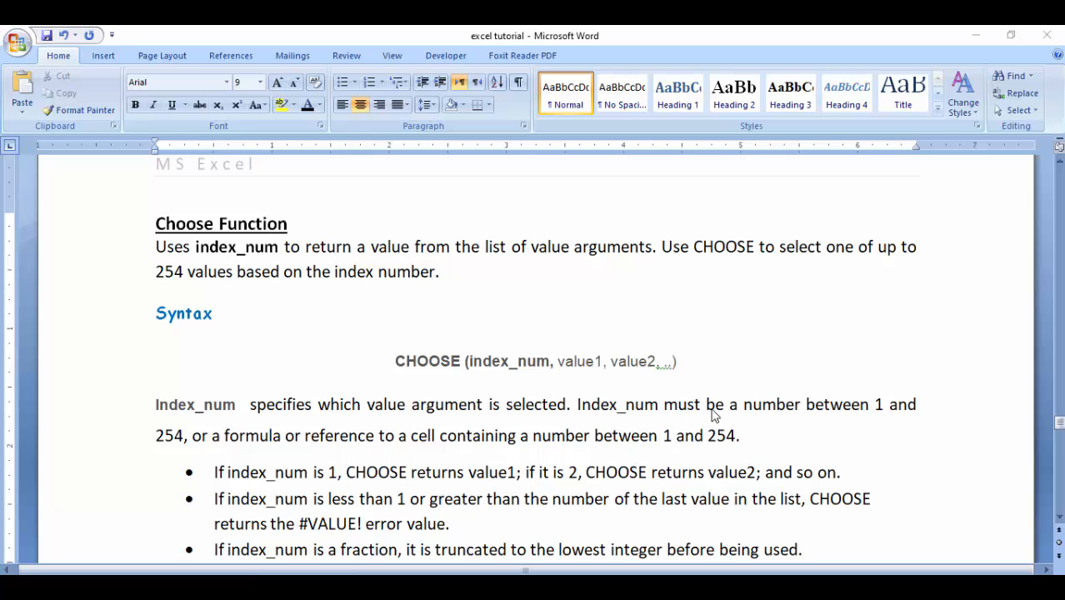
# Read the CHOOSE function's syntax and its rules for index_num values, including the out-of-range case.
pyautogui.click(1059, 518)
pyautogui.click(1059, 518)
pyautogui.click(1059, 519)
pyautogui.click(1059, 518)
pyautogui.click(1059, 518)
pyautogui.click(1059, 518)
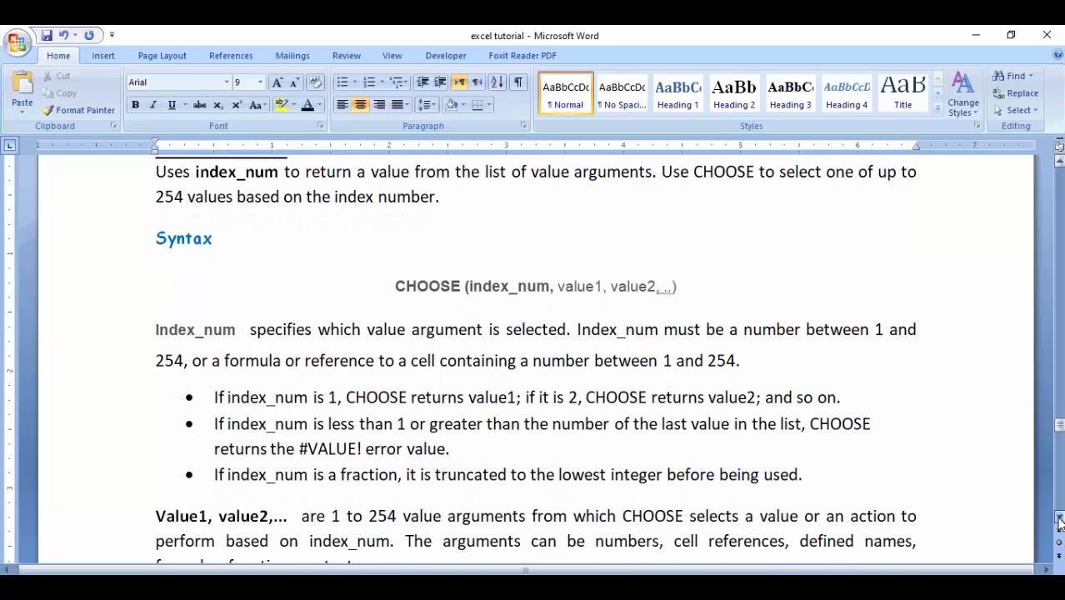
pyautogui.click(1059, 519)
pyautogui.click(1059, 518)
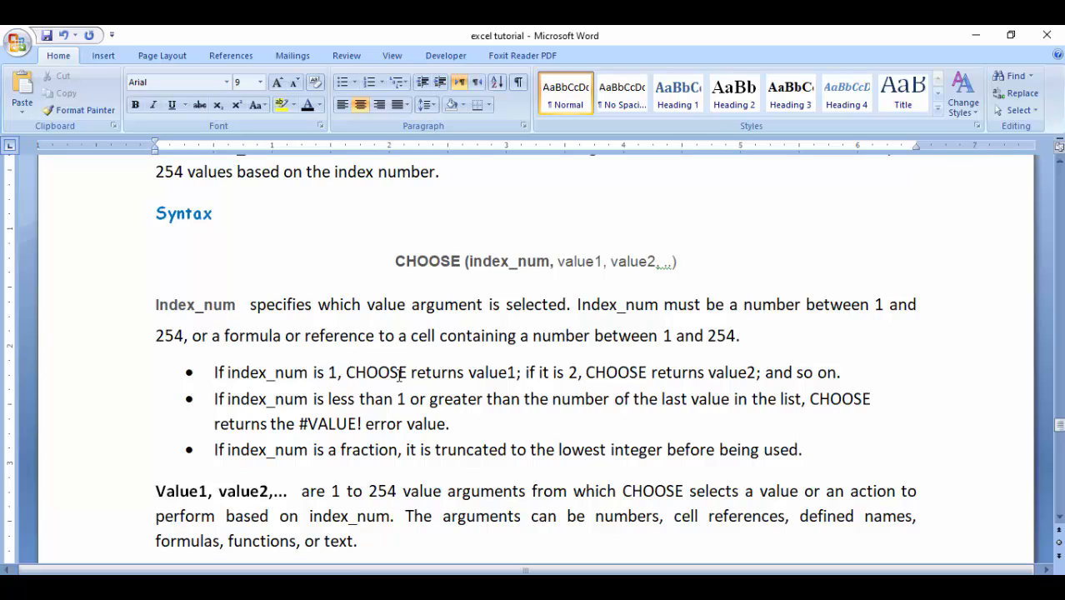
pyautogui.click(570, 261)
pyautogui.click(517, 263)
pyautogui.click(638, 260)
pyautogui.click(526, 261)
pyautogui.click(307, 425)
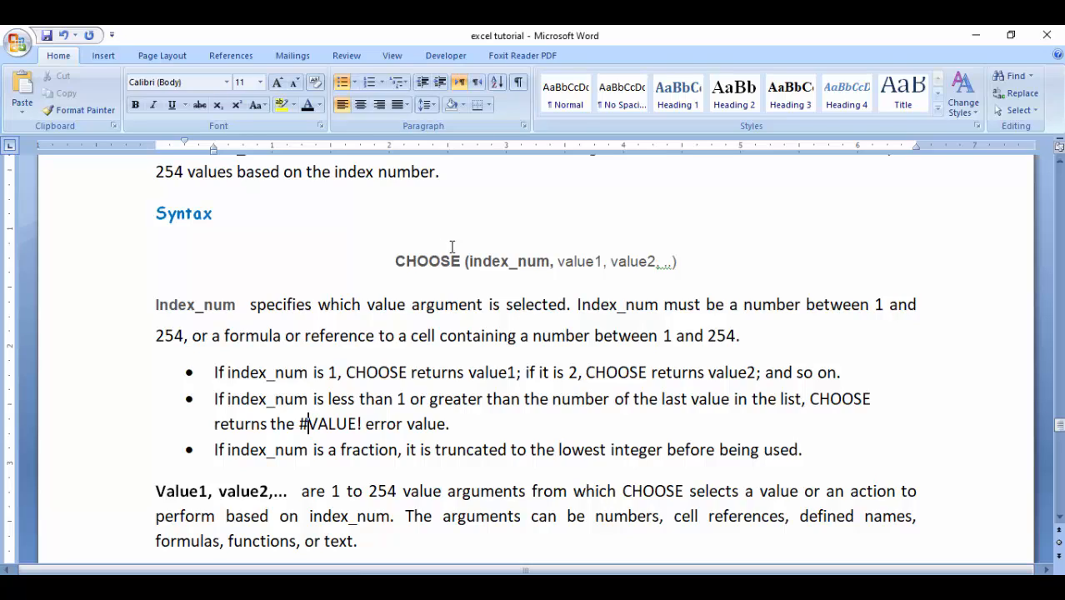
# Review the rule for a fractional index_num and the description of the value1, value2 arguments against the CHOOSE syntax.
pyautogui.click(586, 261)
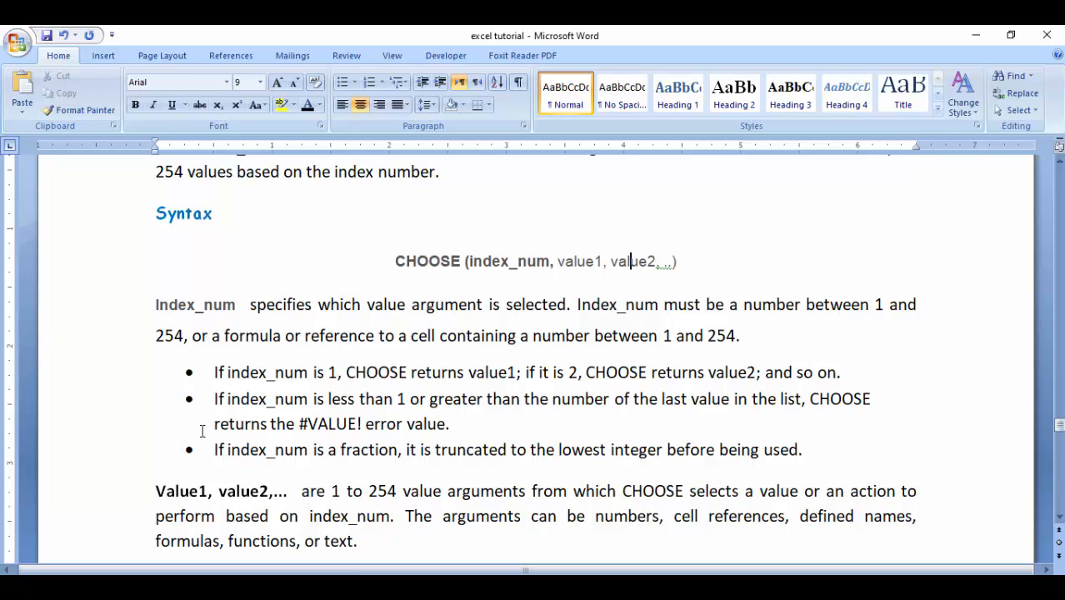
pyautogui.click(267, 451)
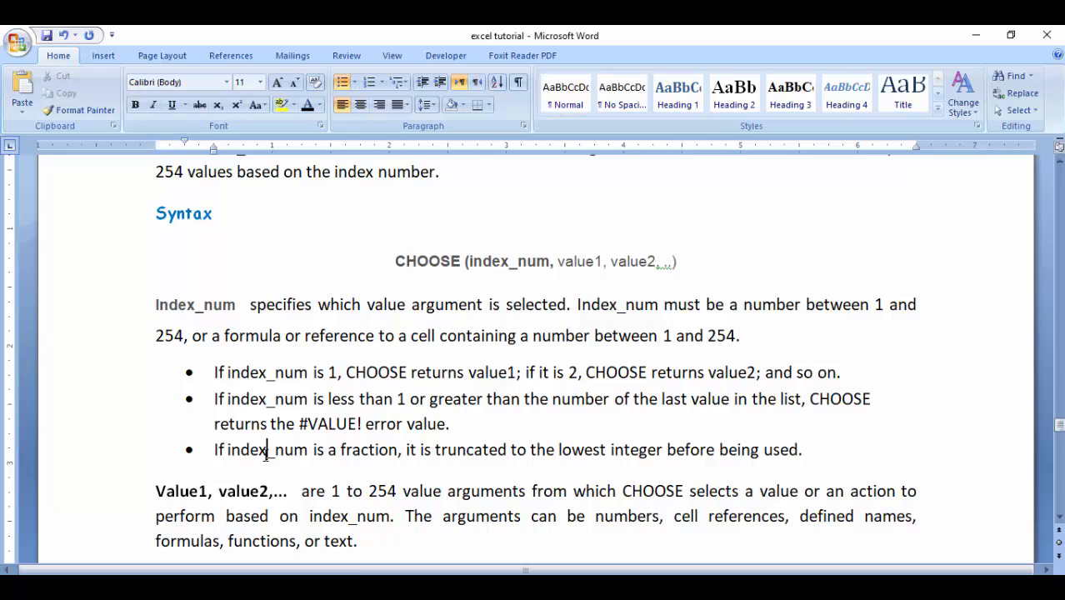
pyautogui.click(340, 450)
pyautogui.click(331, 516)
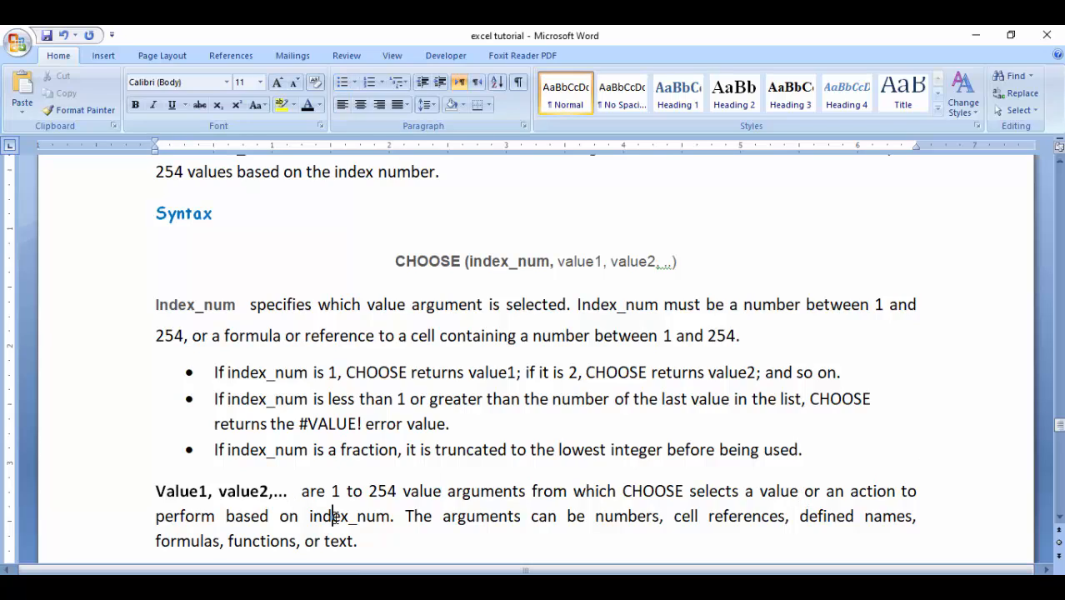
pyautogui.click(586, 262)
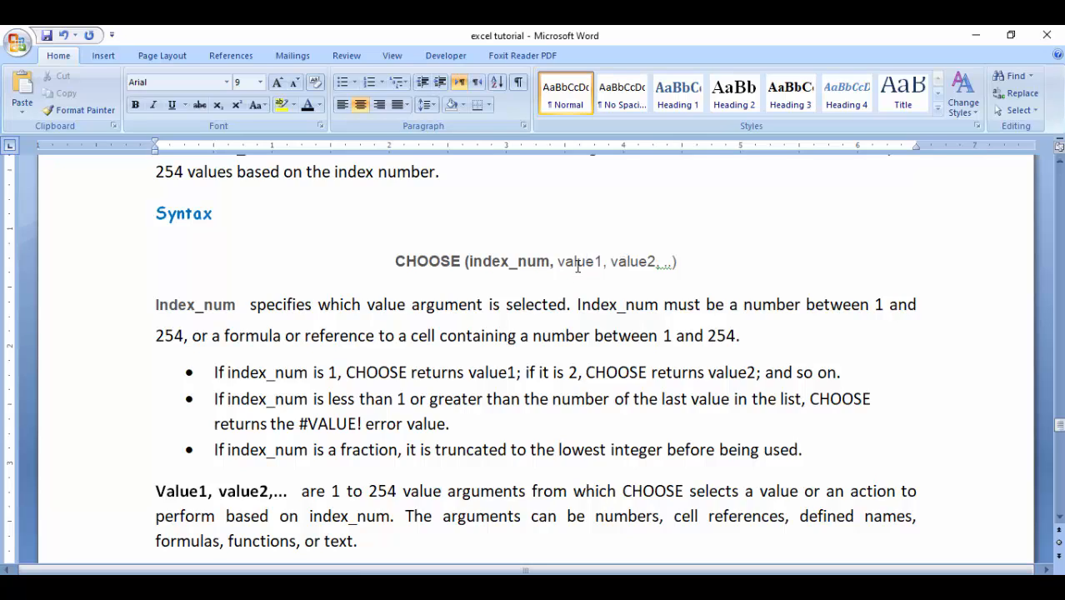
pyautogui.click(493, 261)
pyautogui.click(565, 264)
pyautogui.click(656, 491)
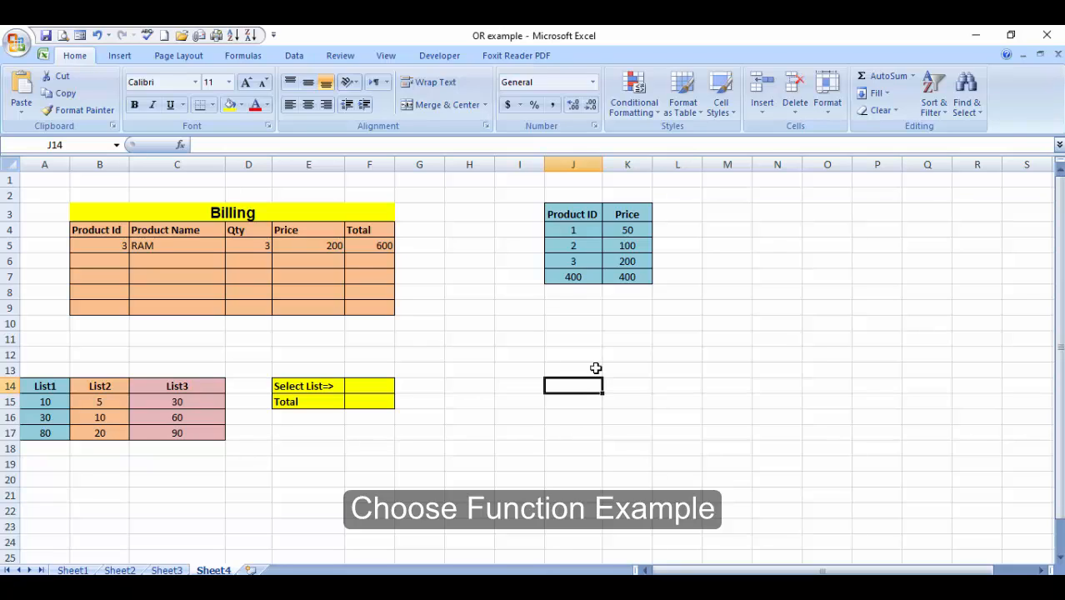
# Start a CHOOSE formula in cell K14 with J14 as its index number.
pyautogui.press('Right')
pyautogui.write('=')
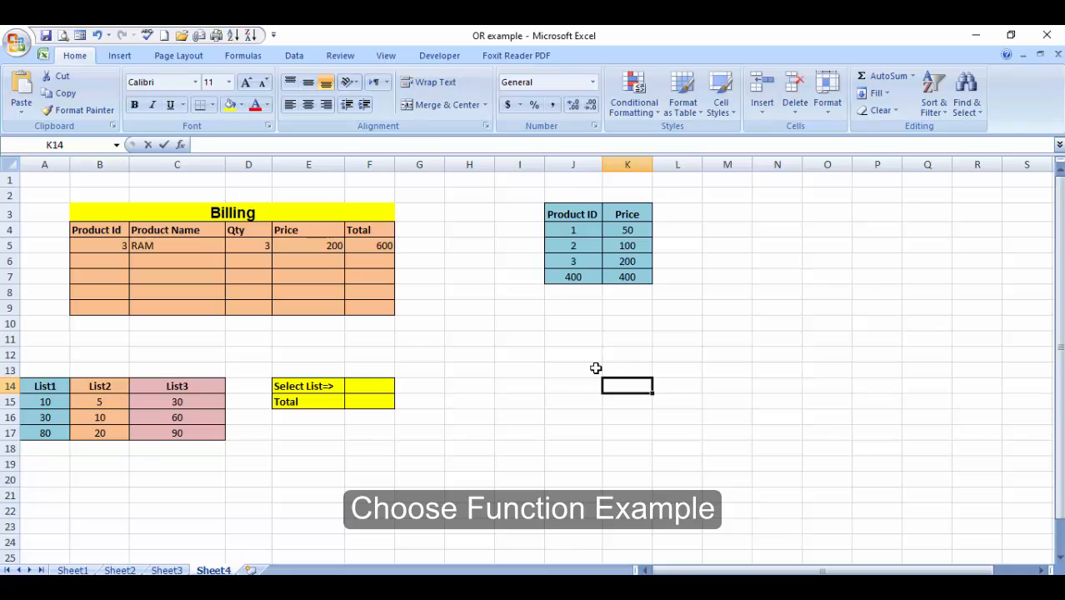
pyautogui.write('choo')
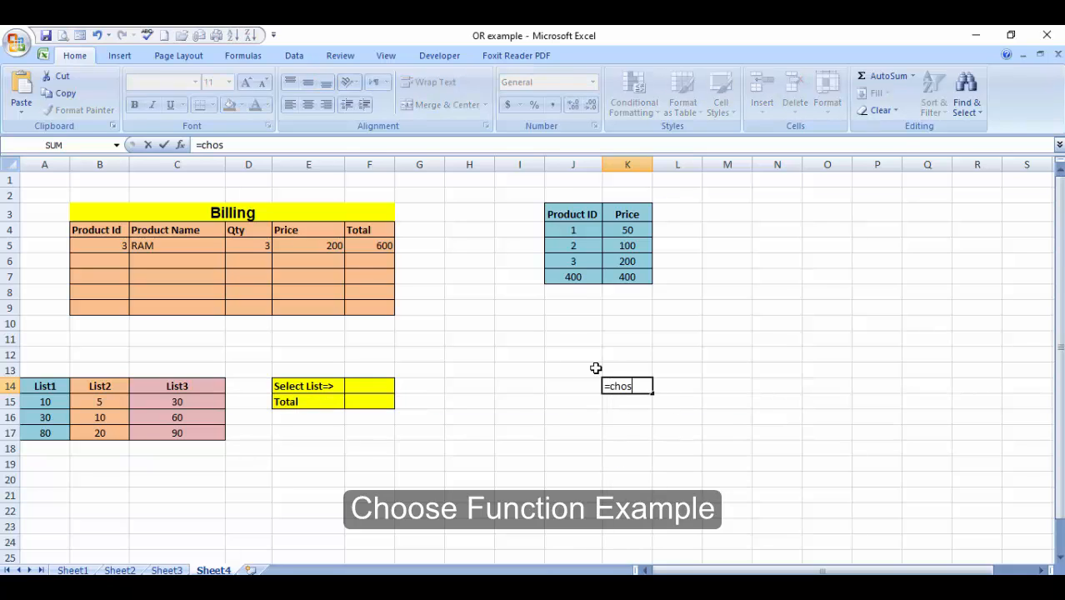
pyautogui.write('se(')
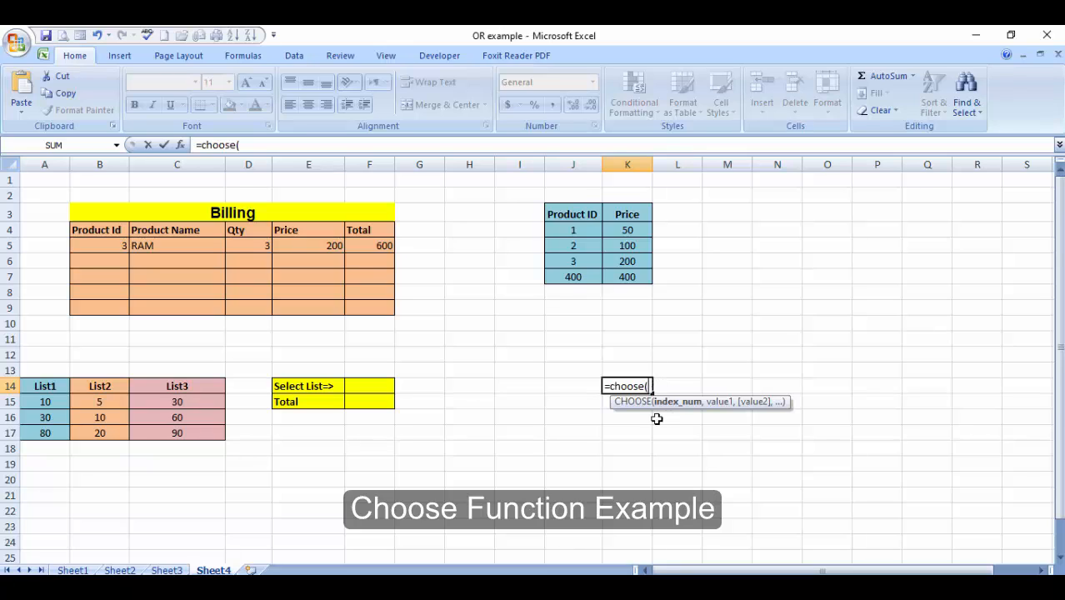
pyautogui.click(580, 397)
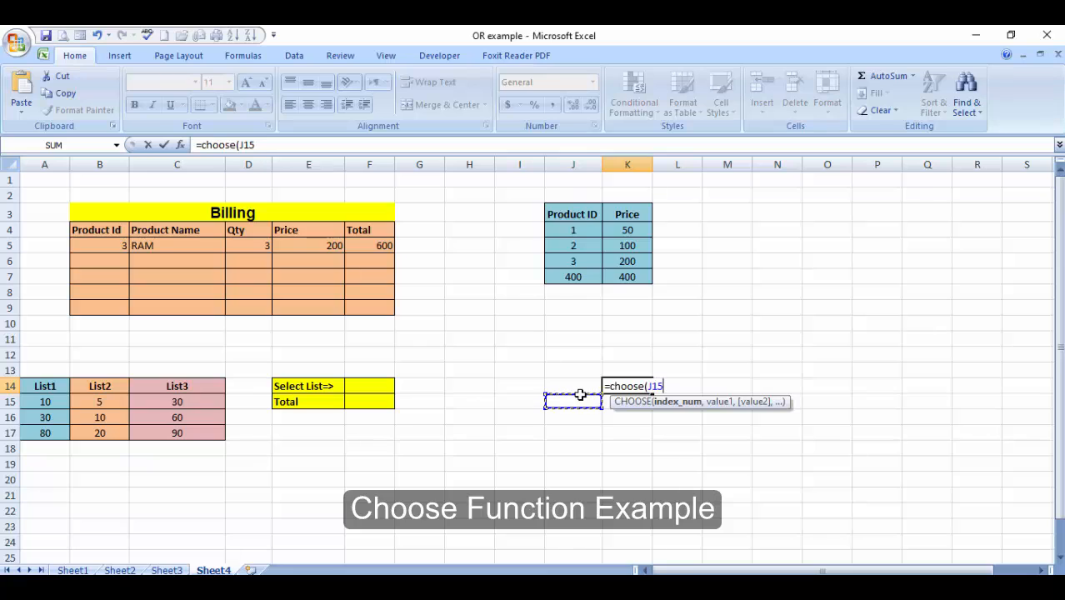
pyautogui.click(578, 385)
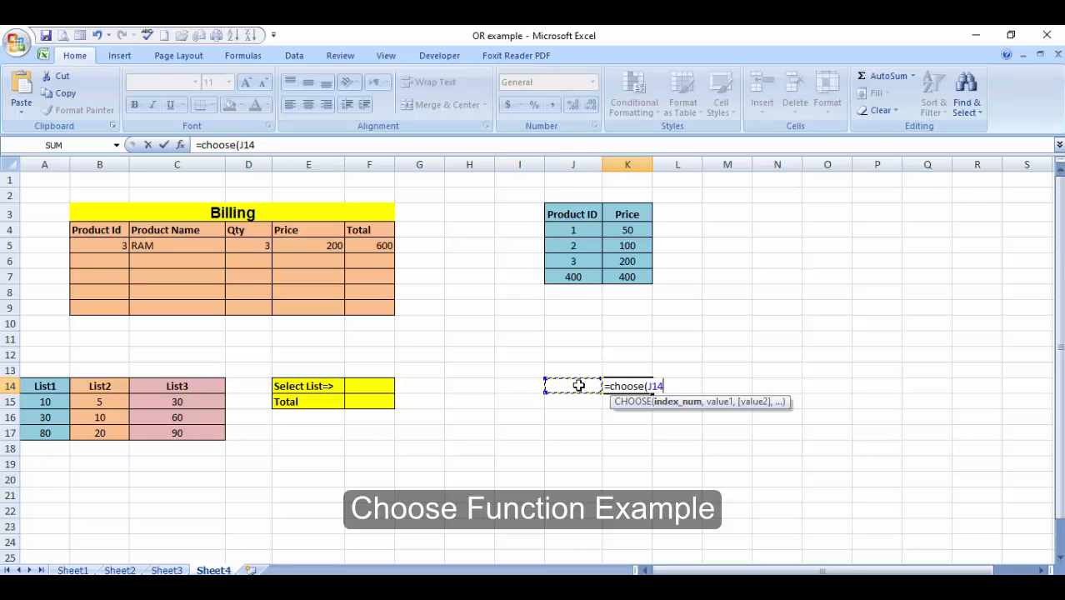
# Add "Monday", "Tuesday" and "Wednesday" as the first three value arguments of the CHOOSE formula.
pyautogui.write(',"')
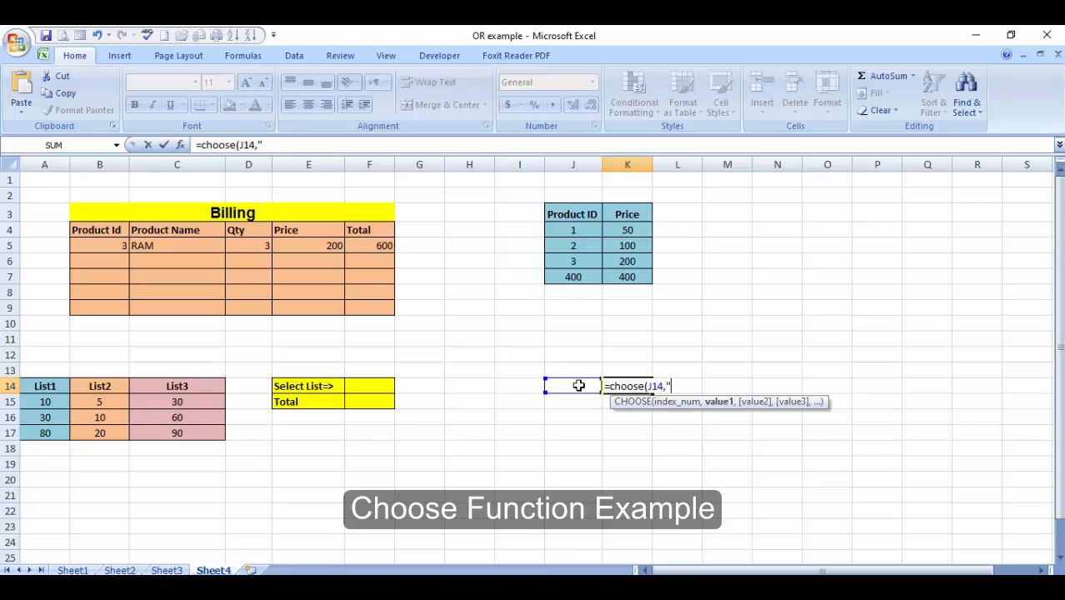
pyautogui.write('M')
pyautogui.press('BackSpace')
pyautogui.write('Mondy')
pyautogui.press('BackSpace')
pyautogui.write('ay')
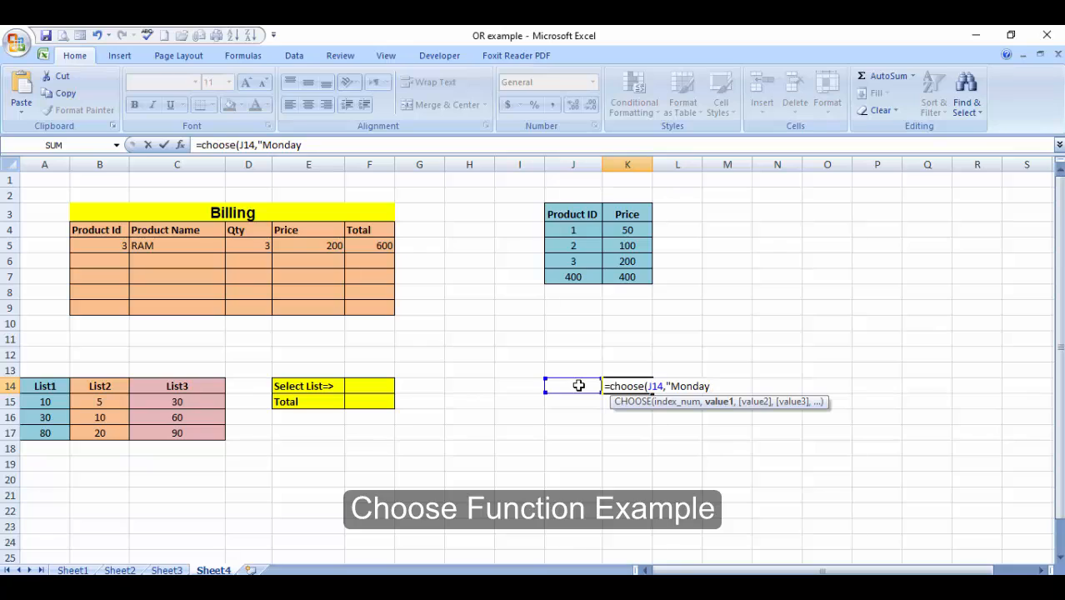
pyautogui.write('","')
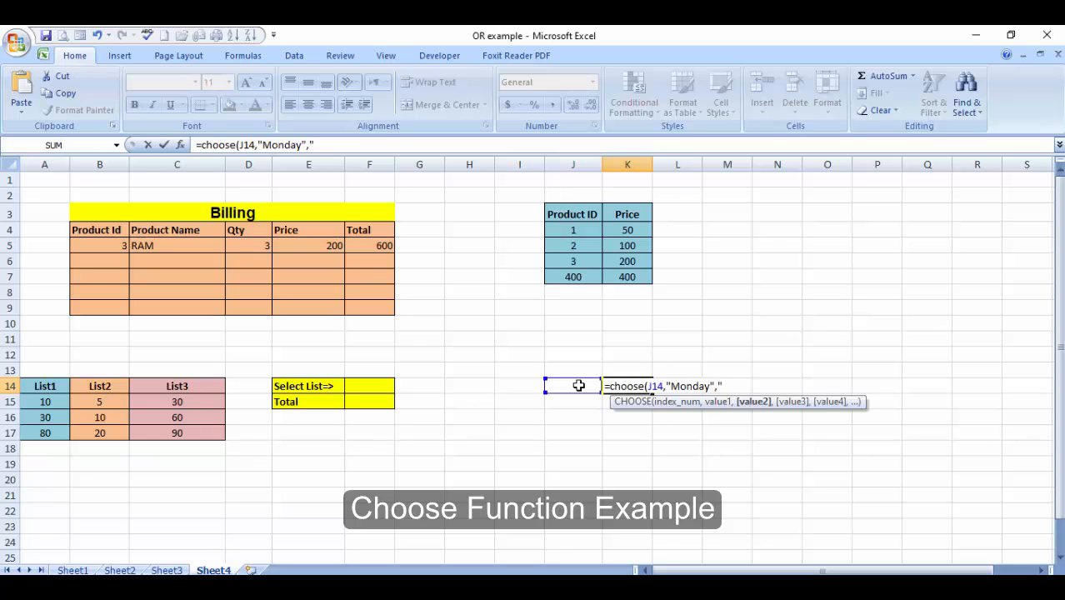
pyautogui.write('Tuesday"')
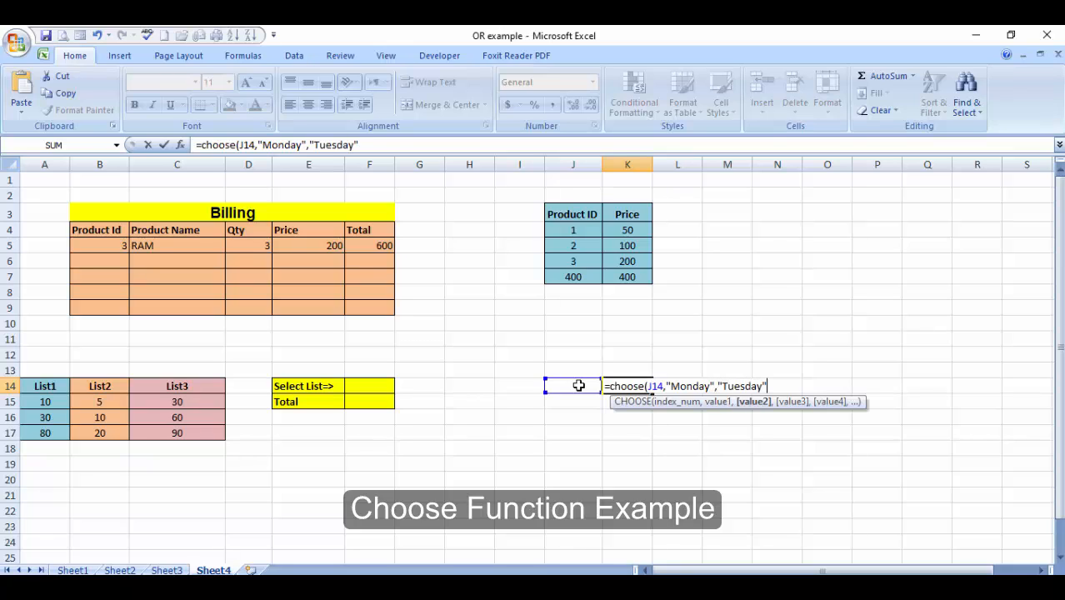
pyautogui.write(',"We')
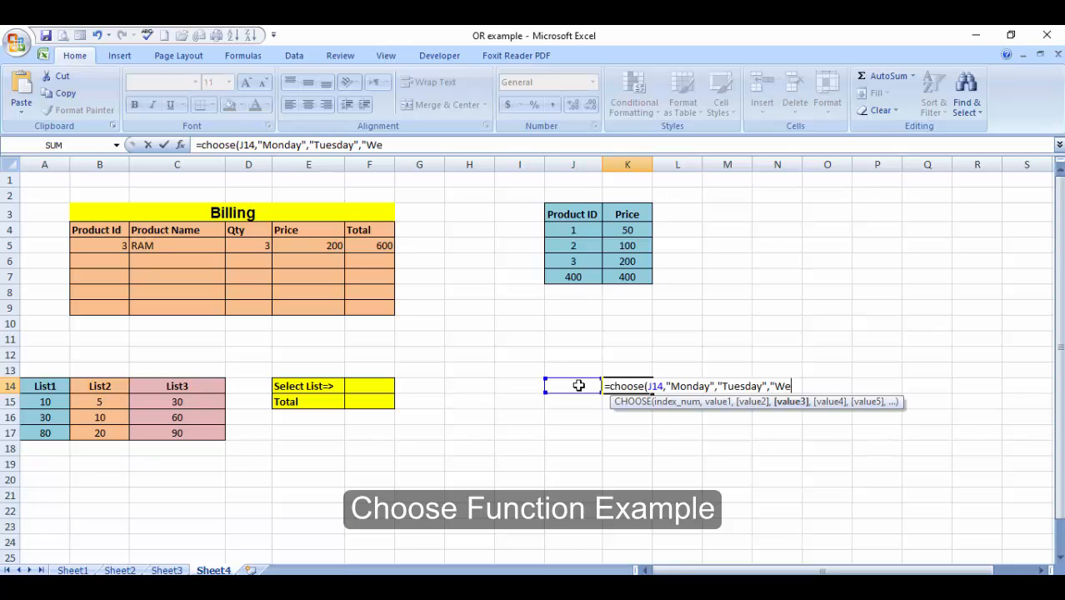
pyautogui.write('dnesday",')
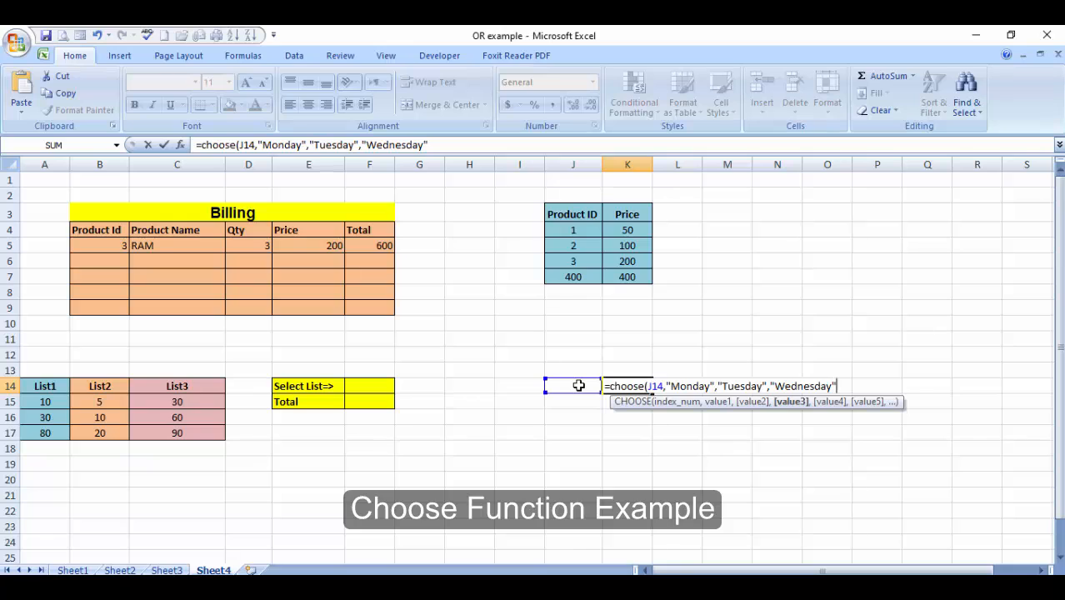
# Complete the CHOOSE formula in K14 with the values "Thursday", "Friday", "Saturday" and "Sunday".
pyautogui.write('"Thus')
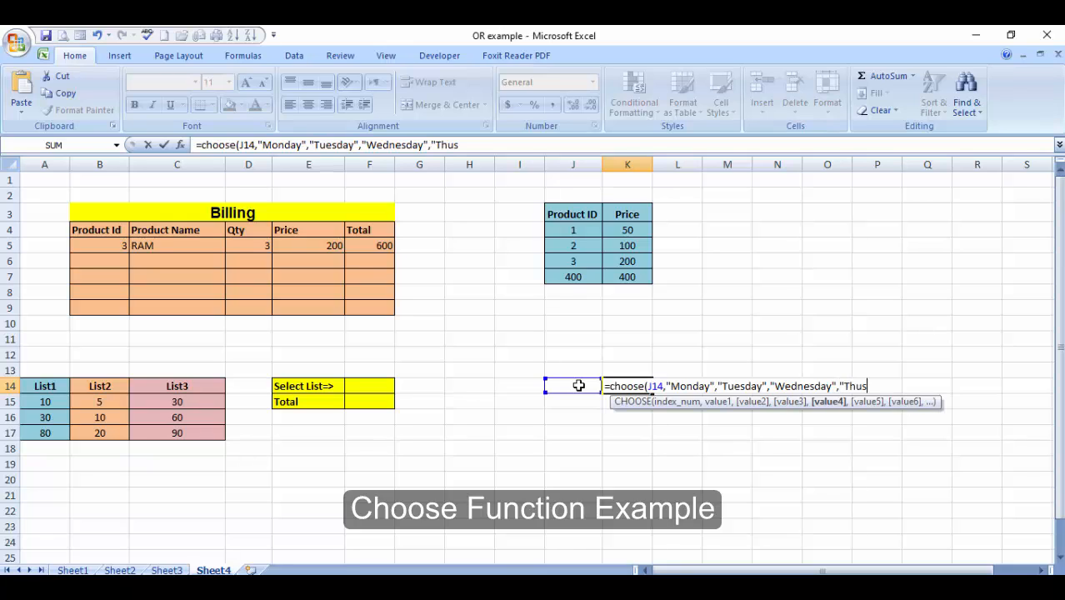
pyautogui.press('BackSpace')
pyautogui.write('rsday","Friday"')
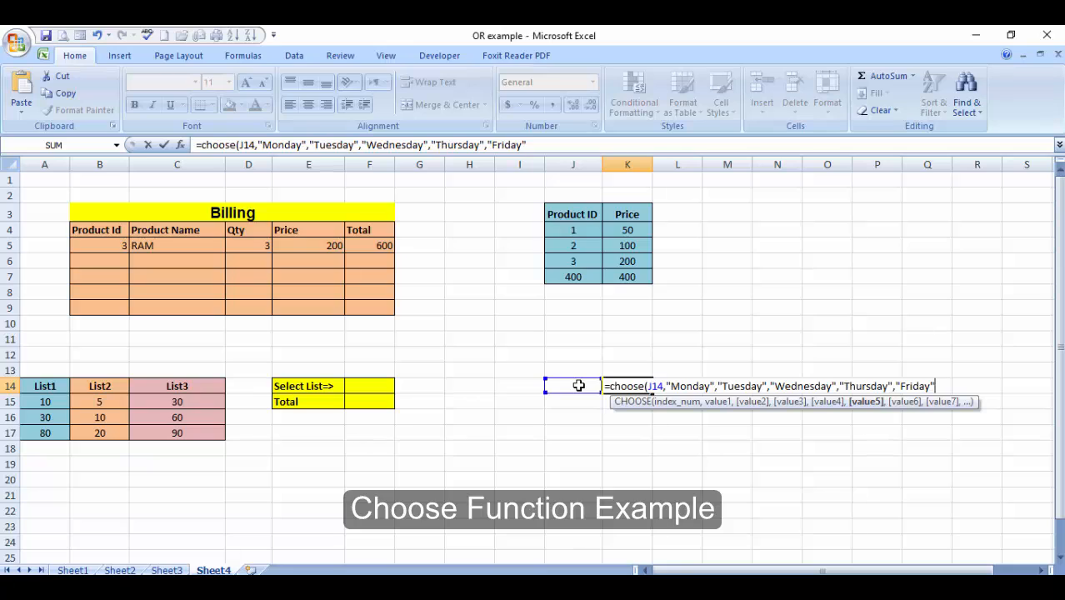
pyautogui.write(',"Sa')
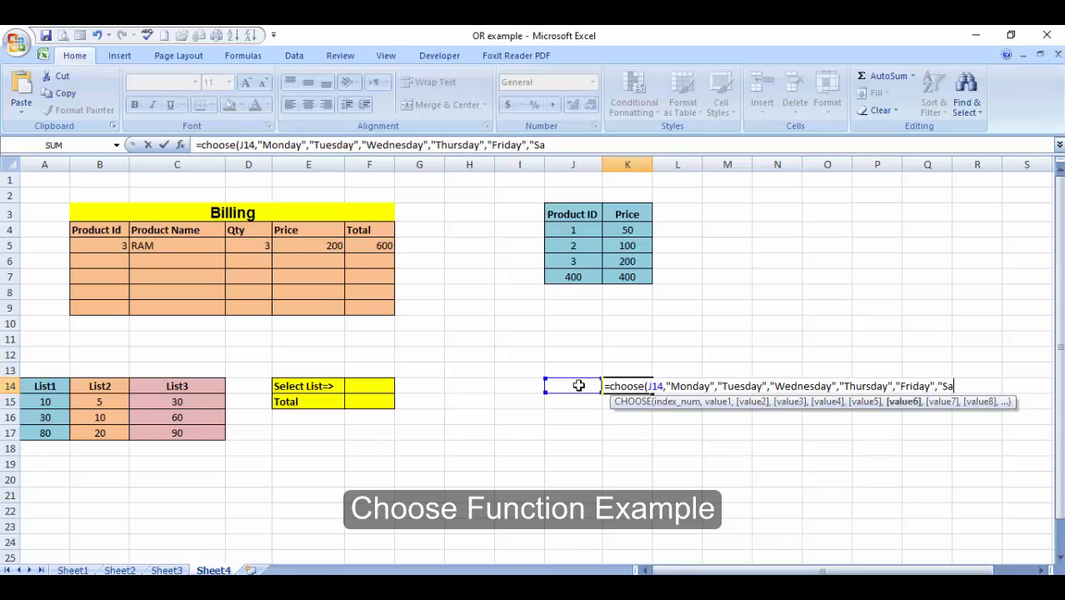
pyautogui.write('turday",')
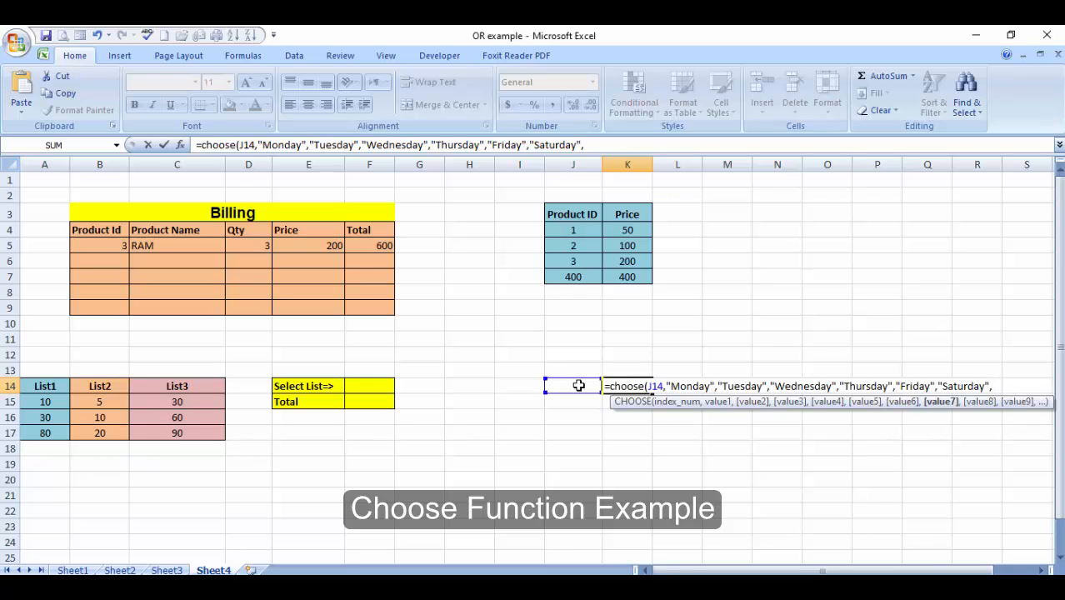
pyautogui.write('S')
pyautogui.press('BackSpace')
pyautogui.write('"S')
pyautogui.press('BackSpace')
pyautogui.write('Sunday')
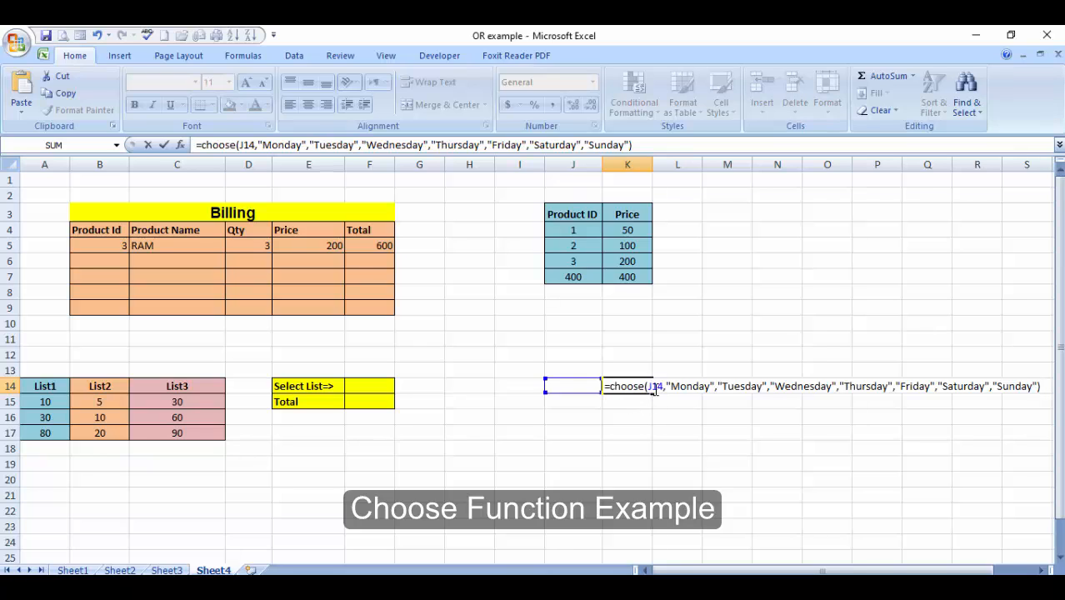
pyautogui.press('Return')
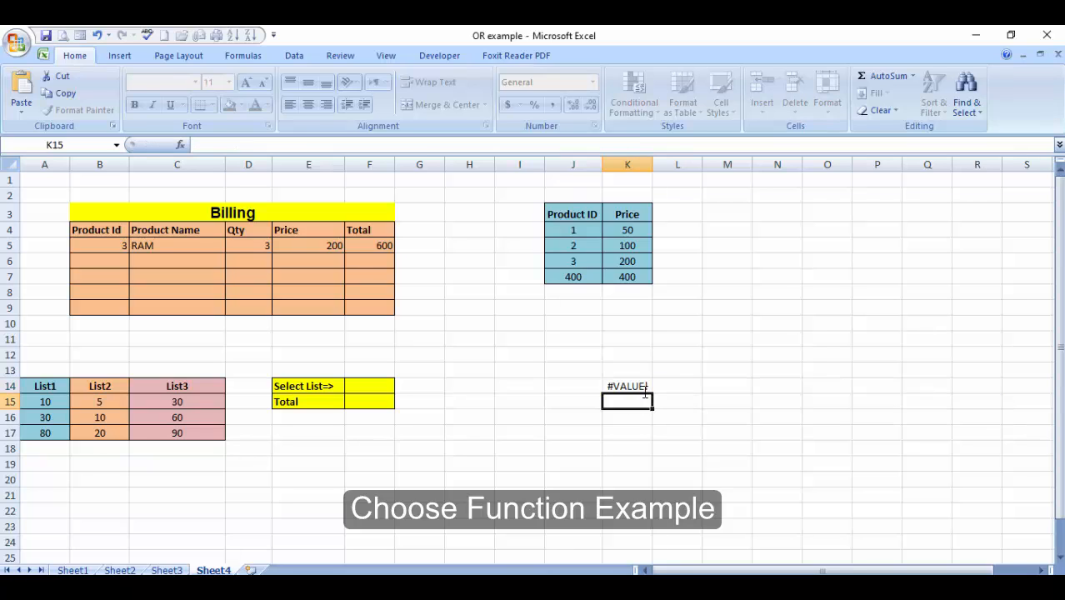
# Test the CHOOSE formula by entering 2 in J14, and check its value list in K14.
pyautogui.click(644, 392)
pyautogui.press('Left')
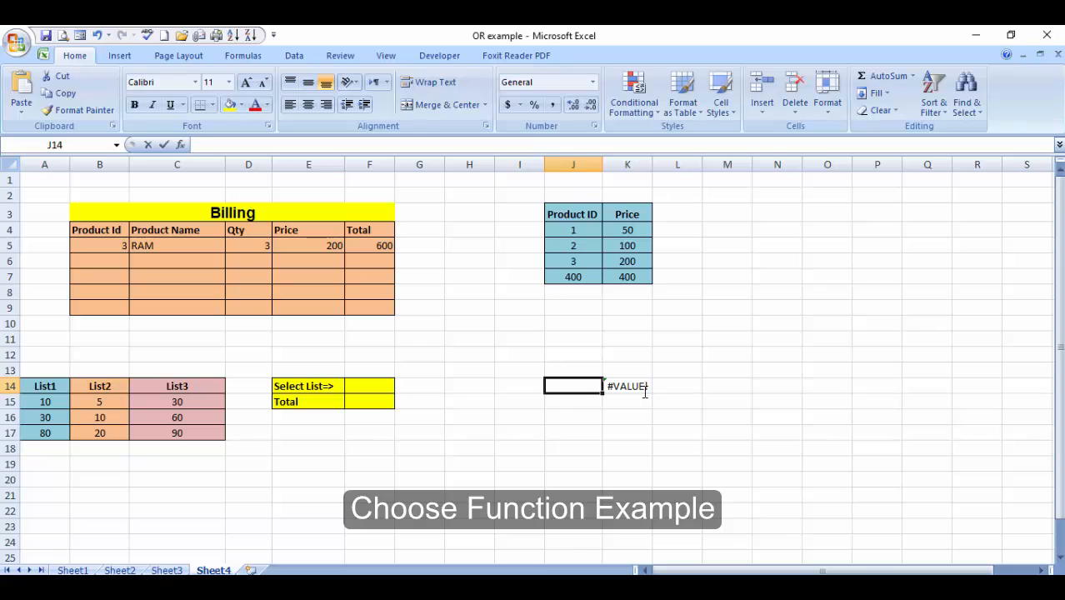
pyautogui.write('2')
pyautogui.press('Return')
pyautogui.press('Up')
pyautogui.click(644, 392)
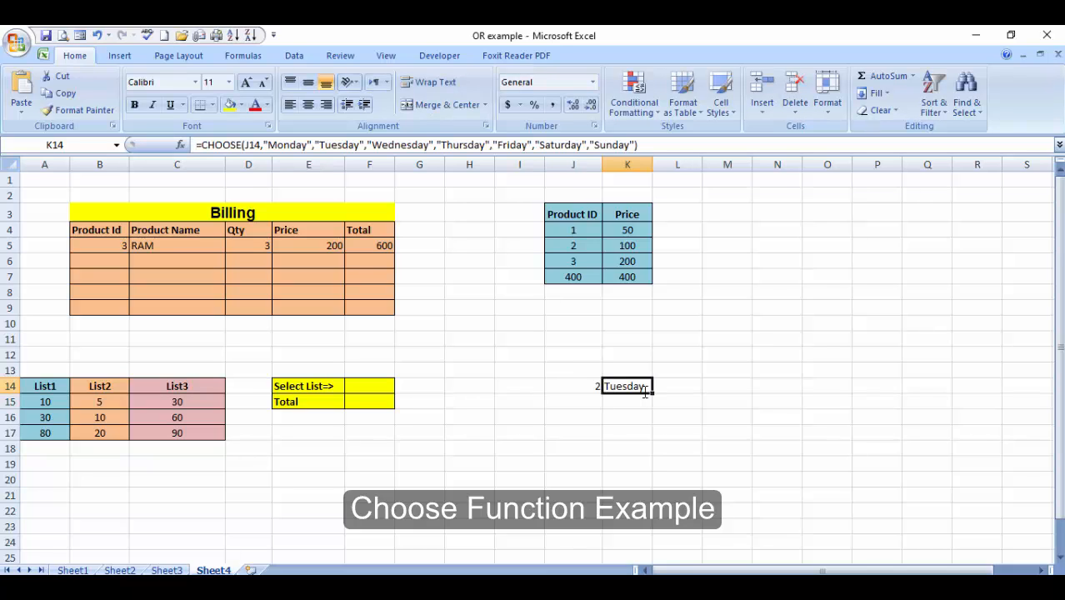
pyautogui.doubleClick(644, 392)
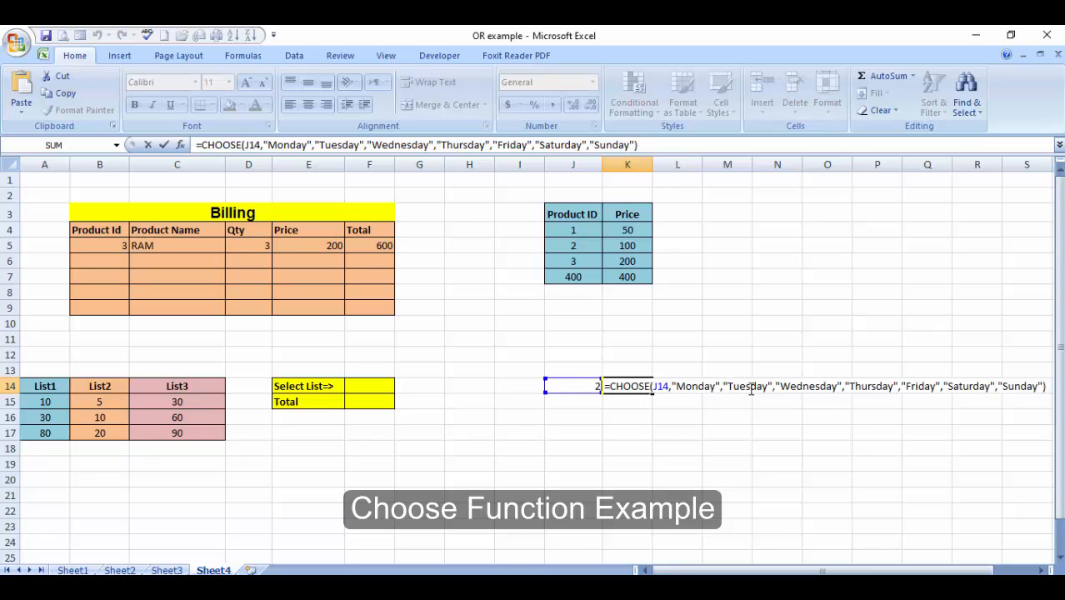
pyautogui.press('Return')
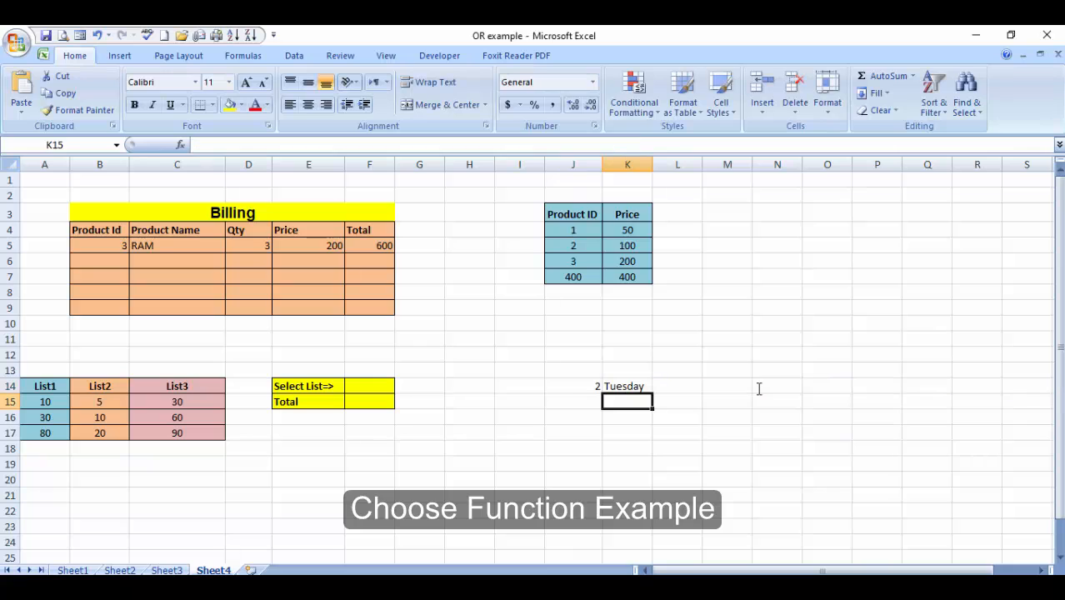
# Set the index number in J14 to 6 and compare the result in K14 with the formula's value list.
pyautogui.press('Up')
pyautogui.press('Left')
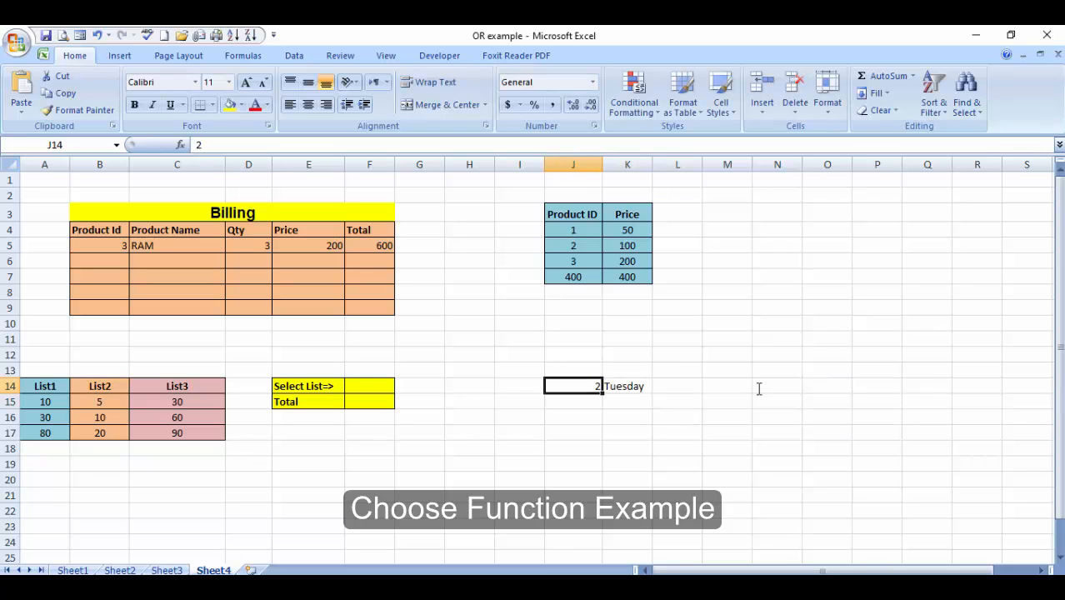
pyautogui.write('6')
pyautogui.press('Return')
pyautogui.press('Up')
pyautogui.write('6')
pyautogui.press('Return')
pyautogui.press('Up')
pyautogui.press('Right')
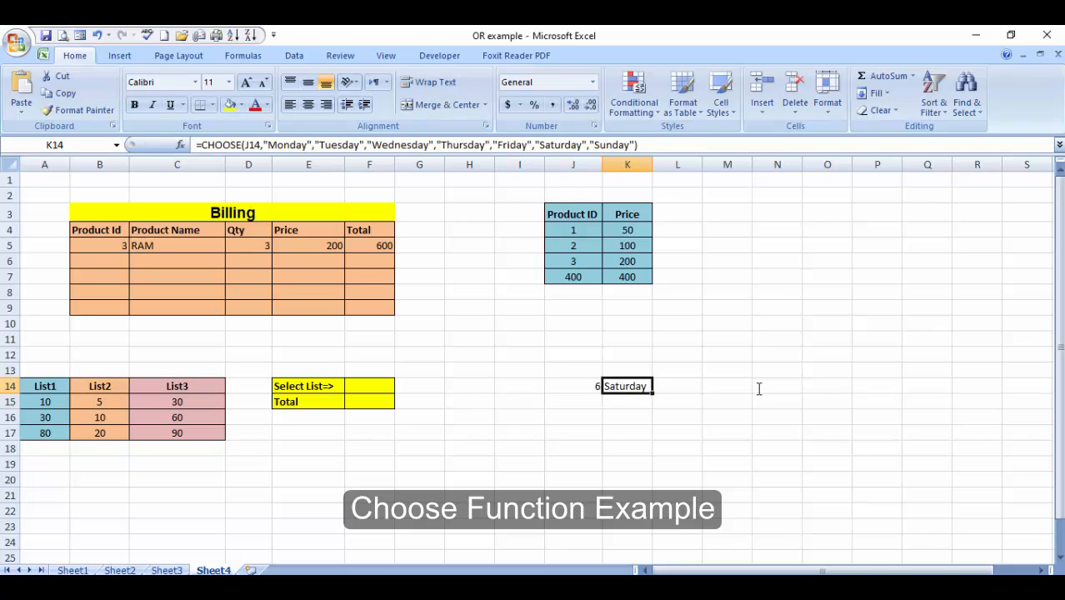
pyautogui.press('F2')
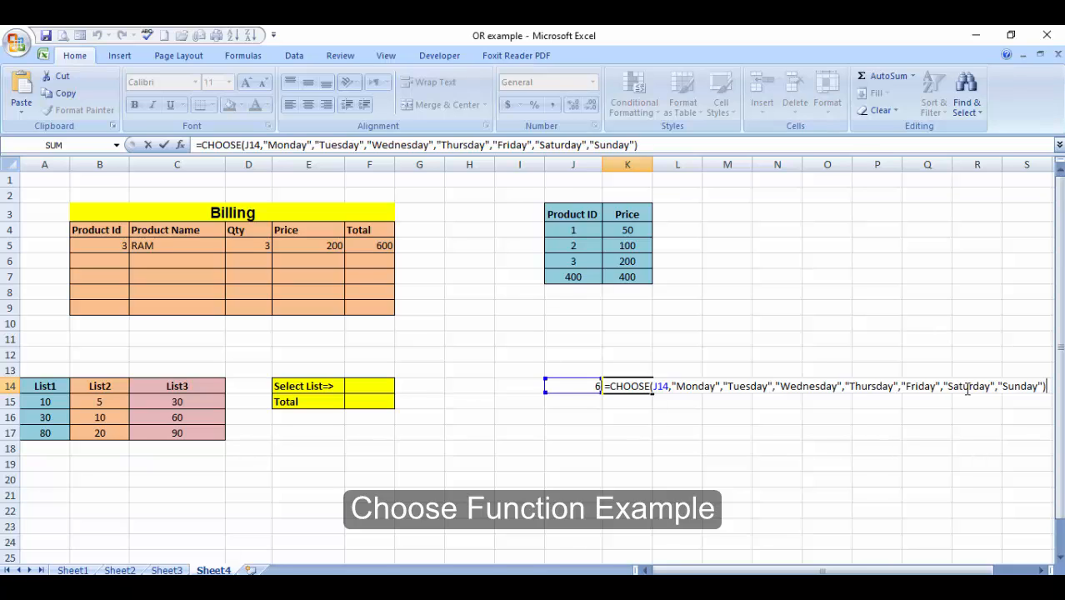
pyautogui.press('Return')
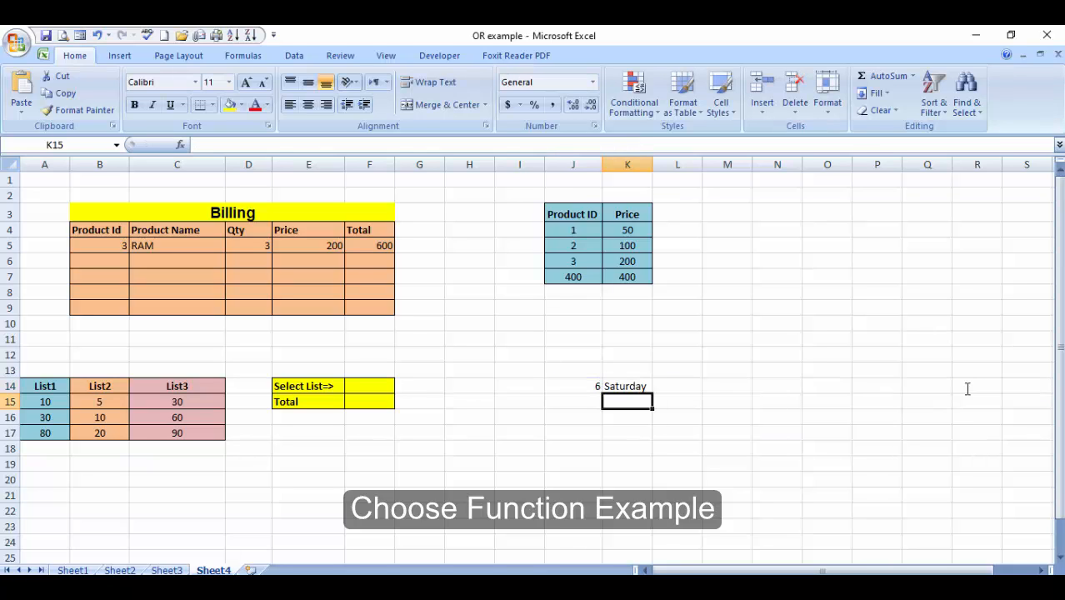
# Start a SUM formula with a nested CHOOSE in the Total cell F15, using F14 as the index number.
pyautogui.click(626, 373)
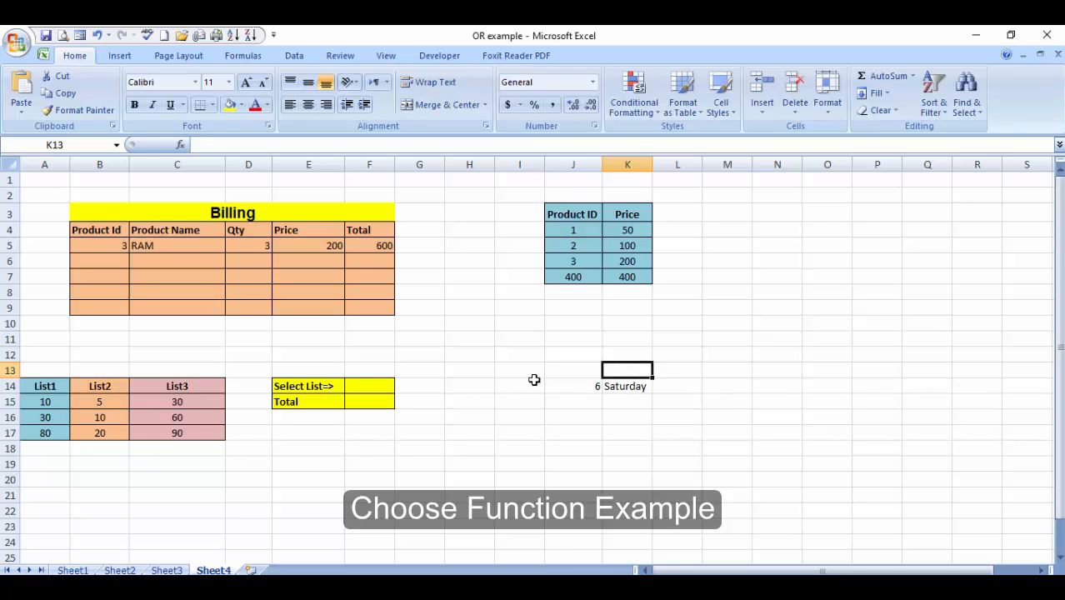
pyautogui.click(369, 403)
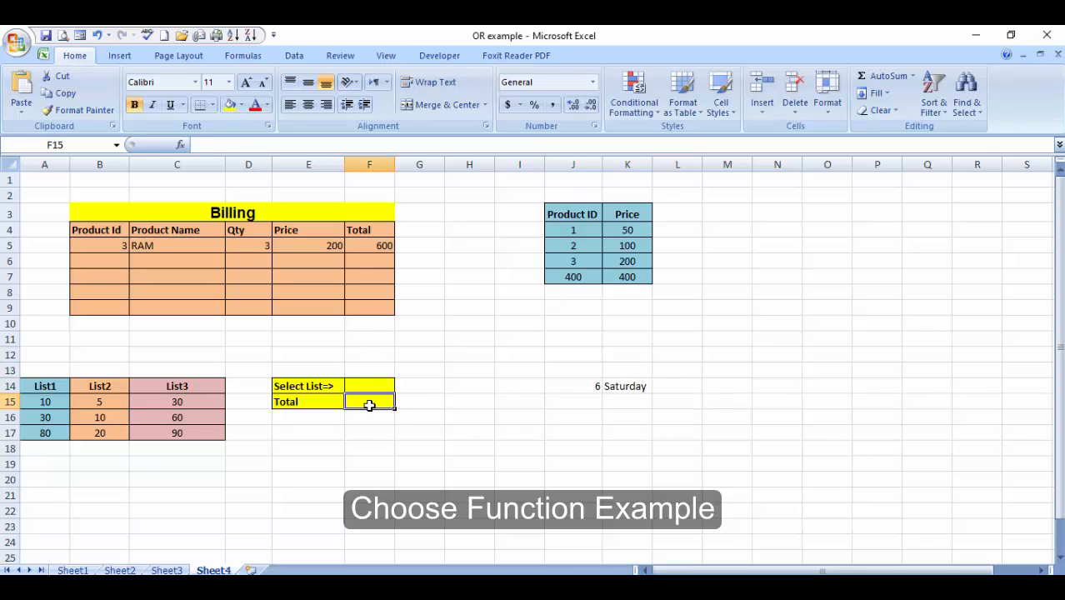
pyautogui.write('=sum')
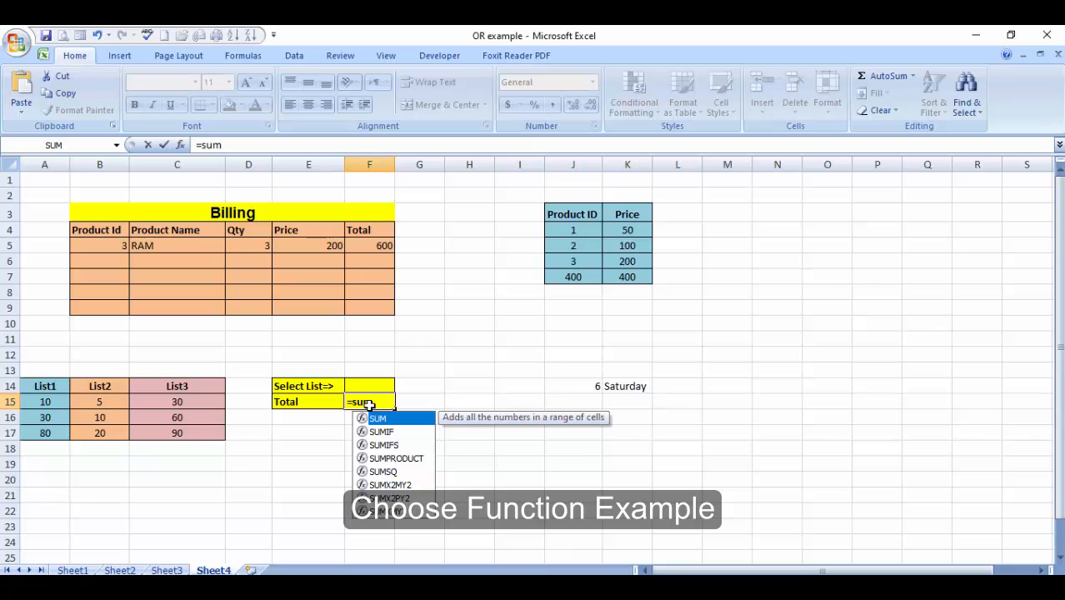
pyautogui.write('(choss')
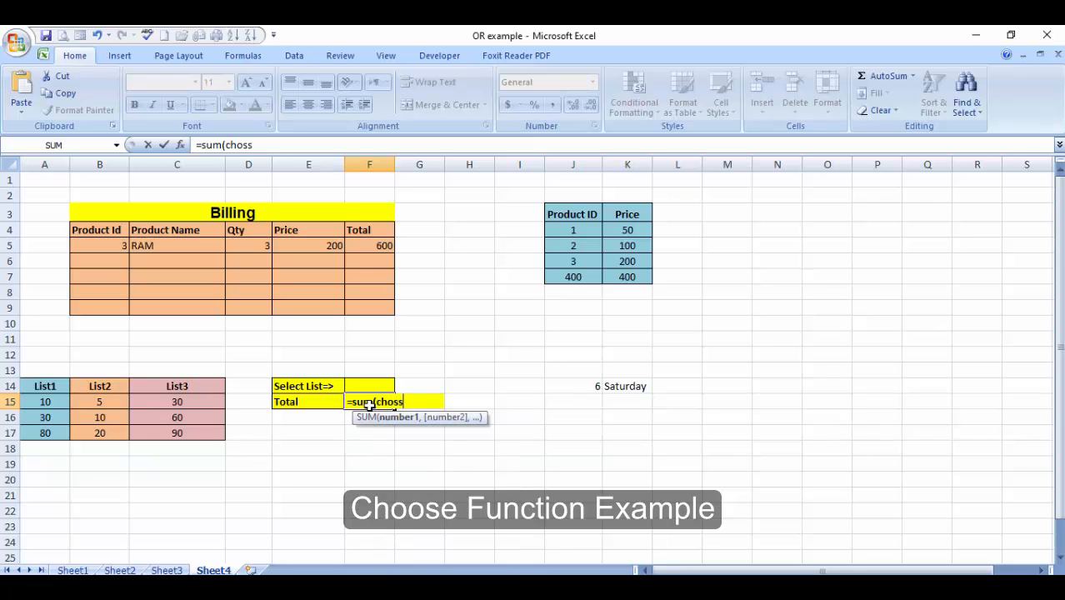
pyautogui.press('BackSpace')
pyautogui.press('BackSpace')
pyautogui.write('ose(')
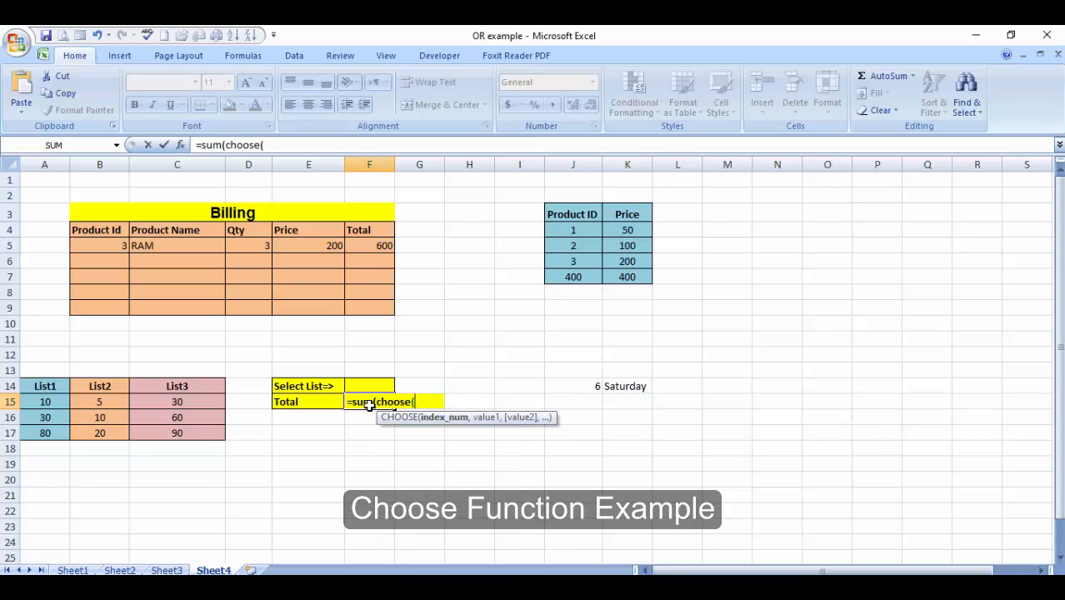
pyautogui.click(359, 387)
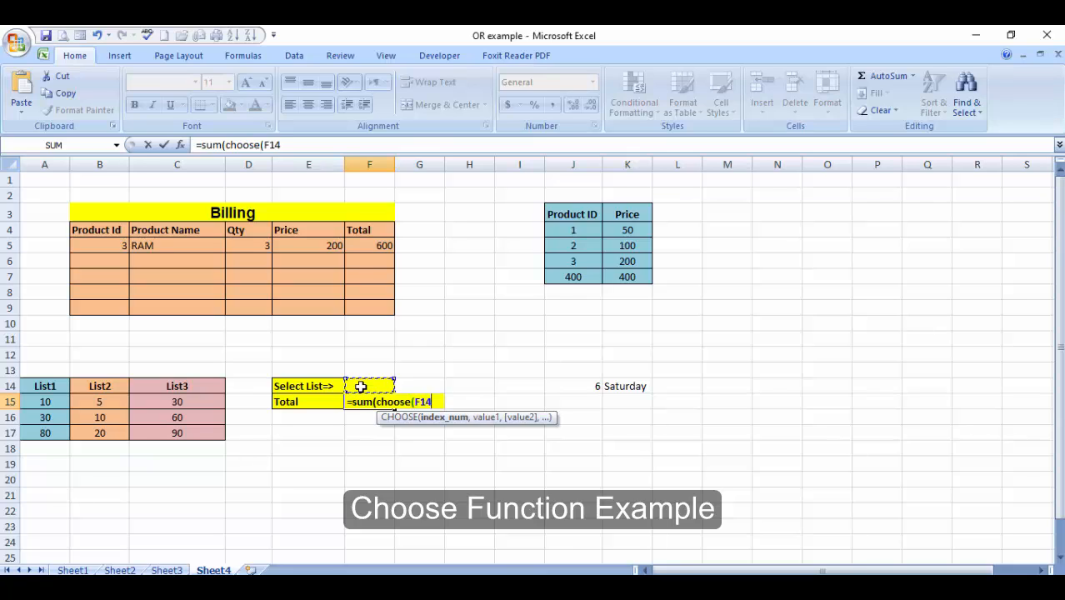
pyautogui.write(',')
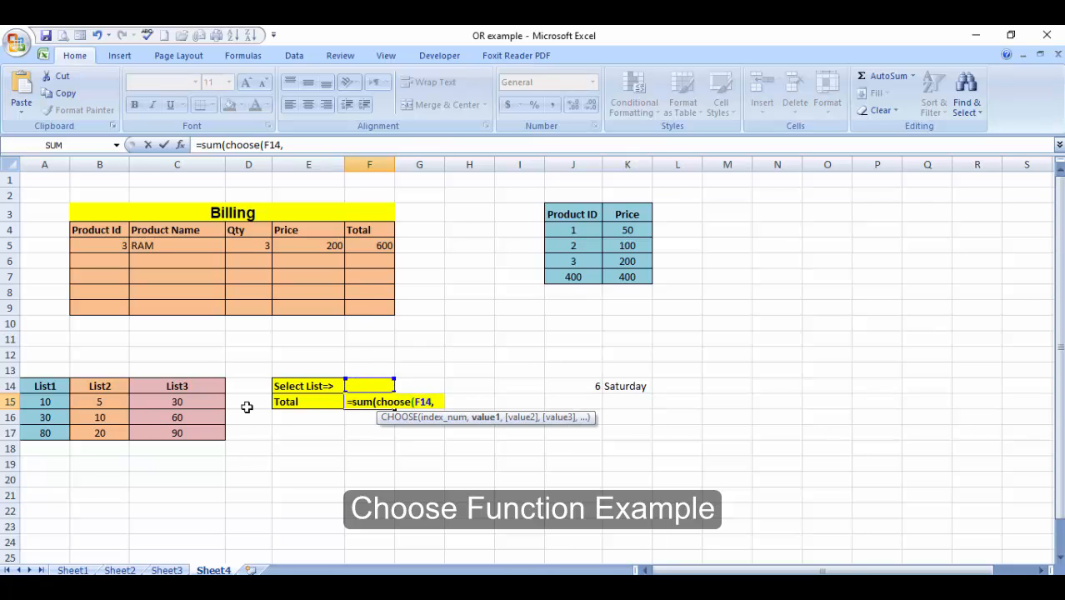
# Add the List1 values A15:A17 and List2 values B15:B17 as the first two value arguments of CHOOSE.
pyautogui.click(51, 402)
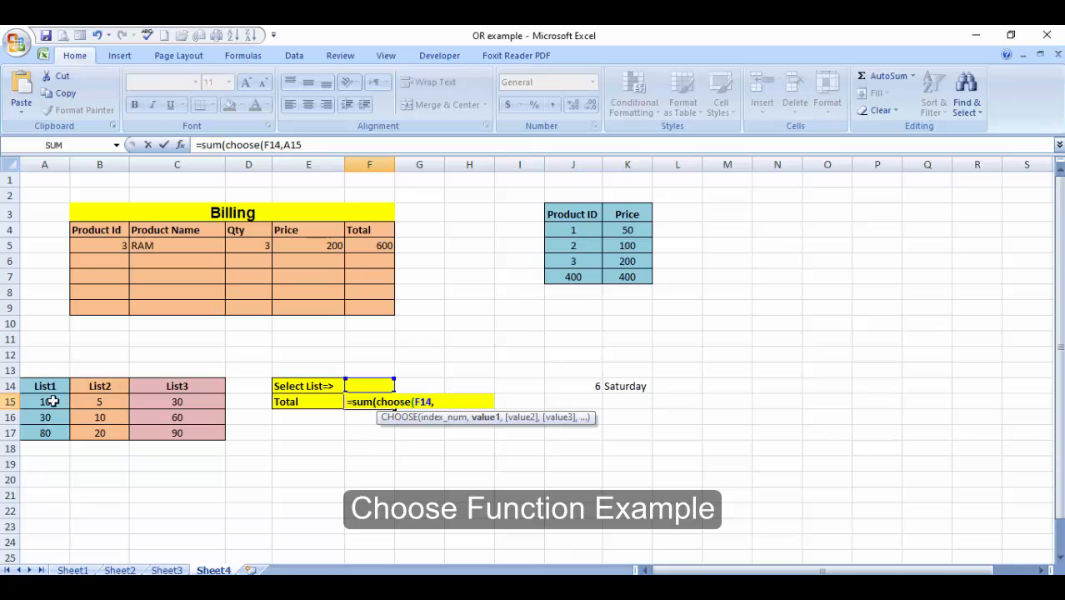
pyautogui.hotkey('shift', 'Down')
pyautogui.hotkey('shift', 'Down')
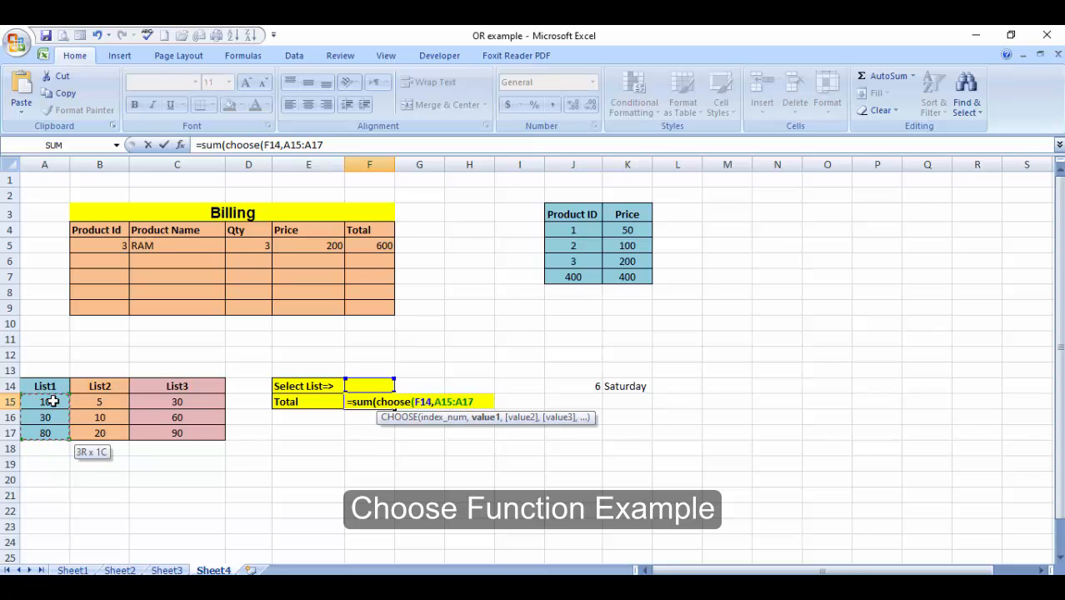
pyautogui.write(',')
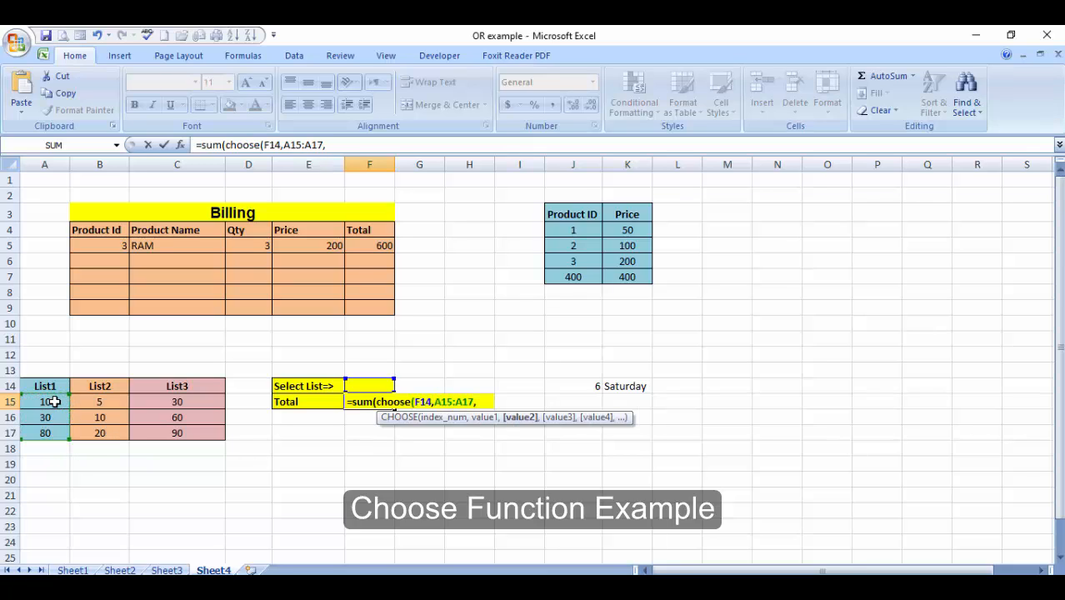
pyautogui.click(94, 402)
pyautogui.hotkey('shift', 'Down')
pyautogui.hotkey('shift', 'Down')
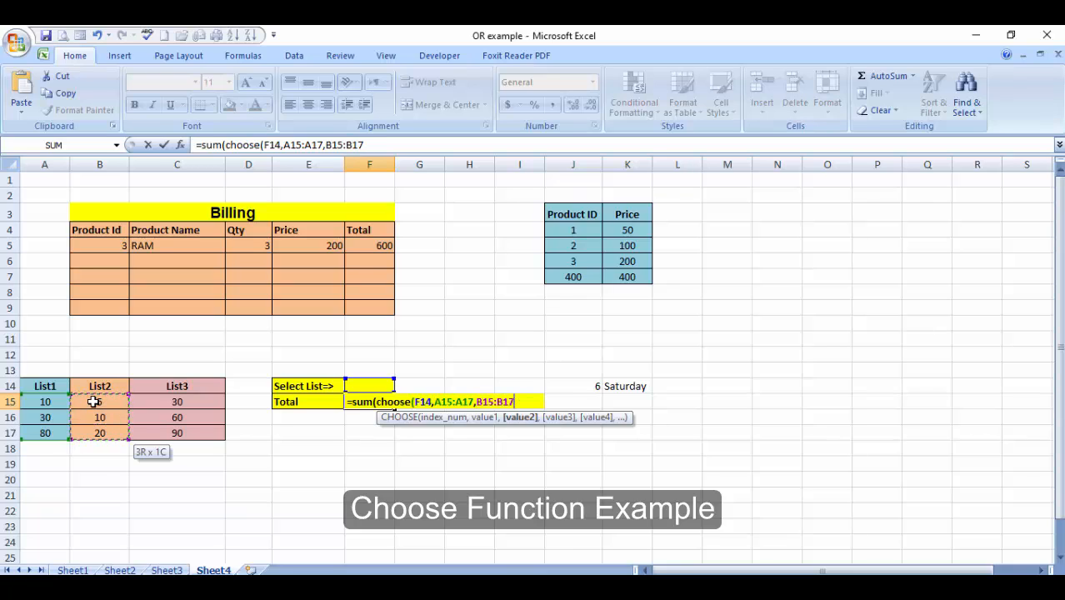
pyautogui.write(',')
# Add the List3 values C15:C17 as the third value argument and complete the SUM formula in F15.
pyautogui.click(175, 400)
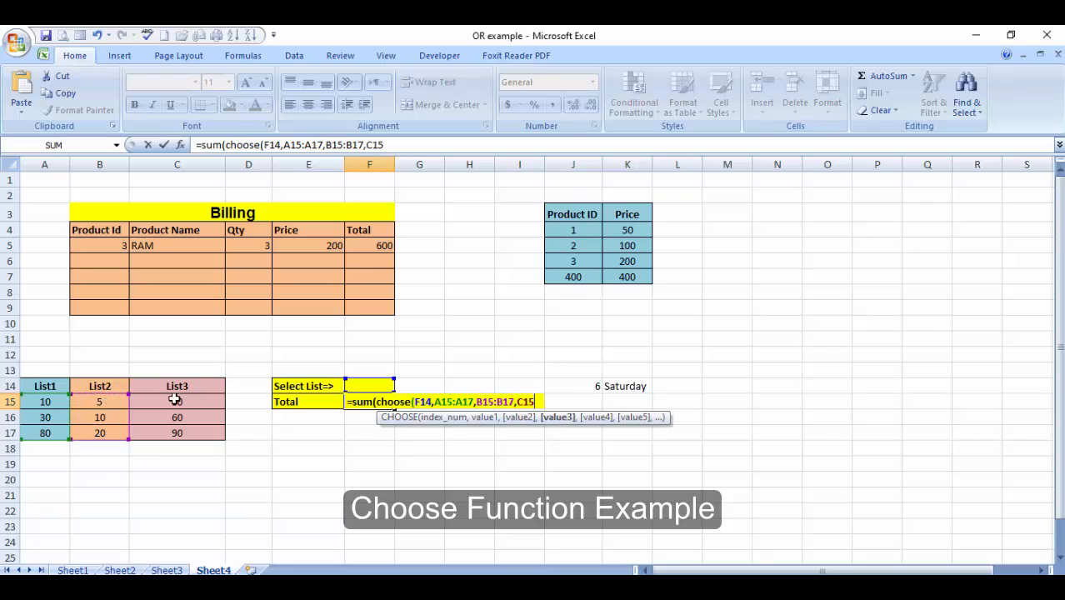
pyautogui.hotkey('shift', 'Down')
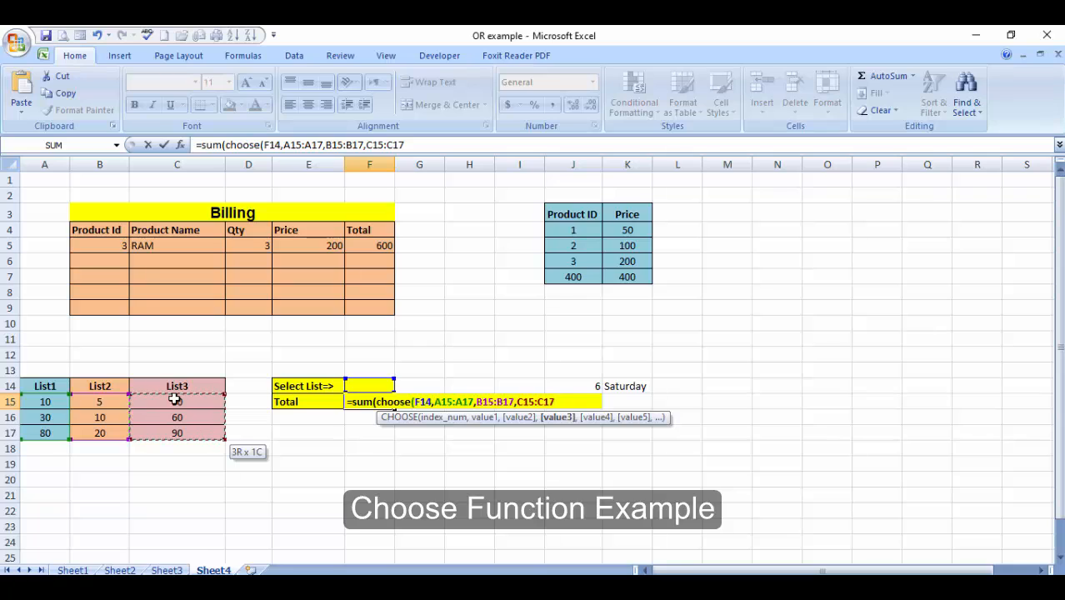
pyautogui.write('))')
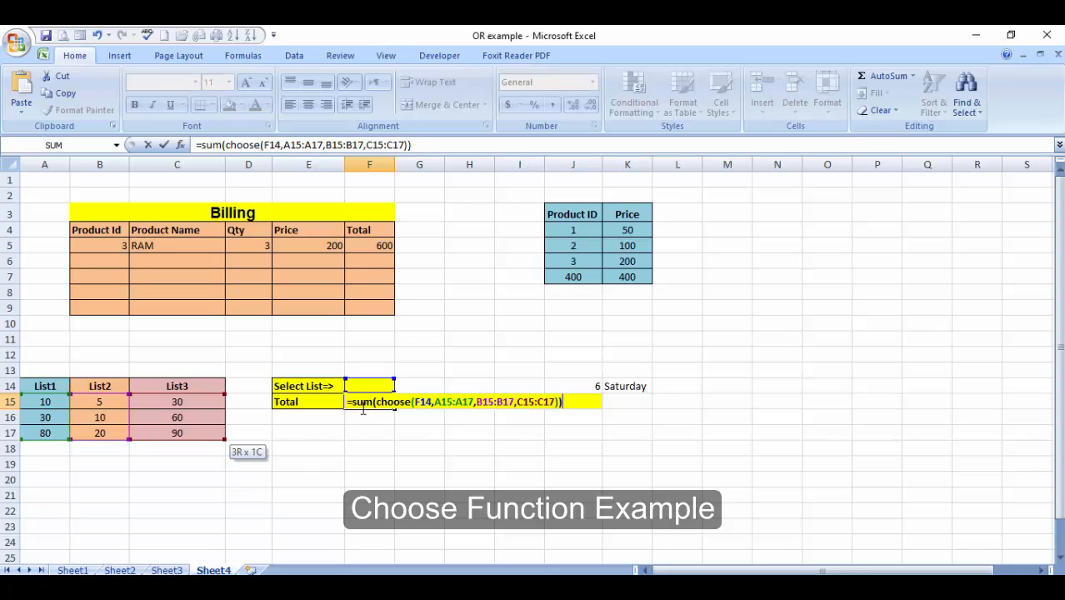
pyautogui.hotkey('shift', 'Return')
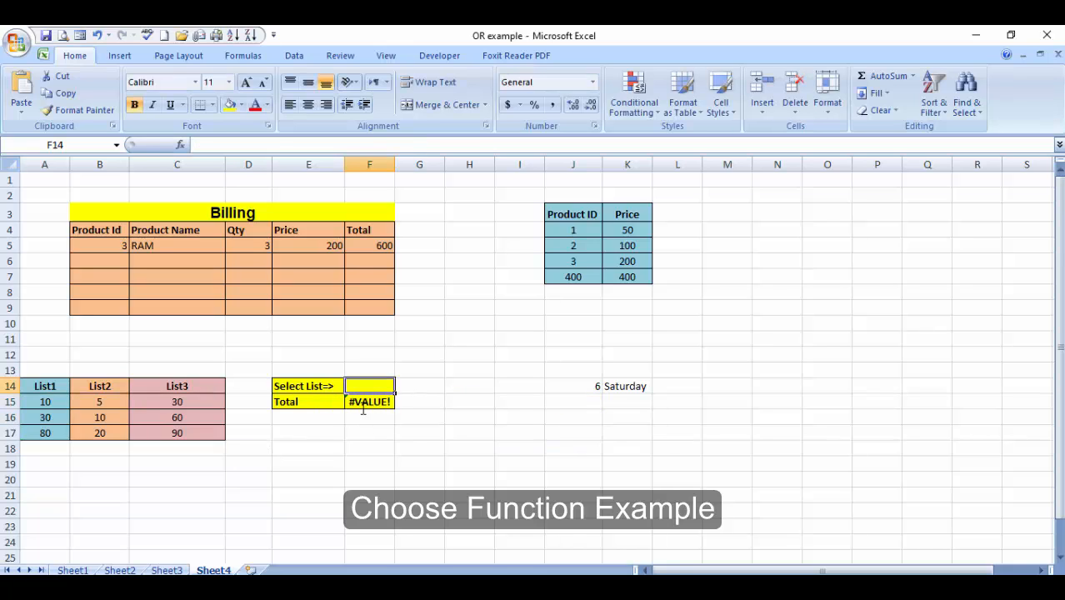
# Test the total formula by entering 2 in the Select List cell F14, and select the List2 values B15:B17 for comparison.
pyautogui.write('2')
pyautogui.press('Return')
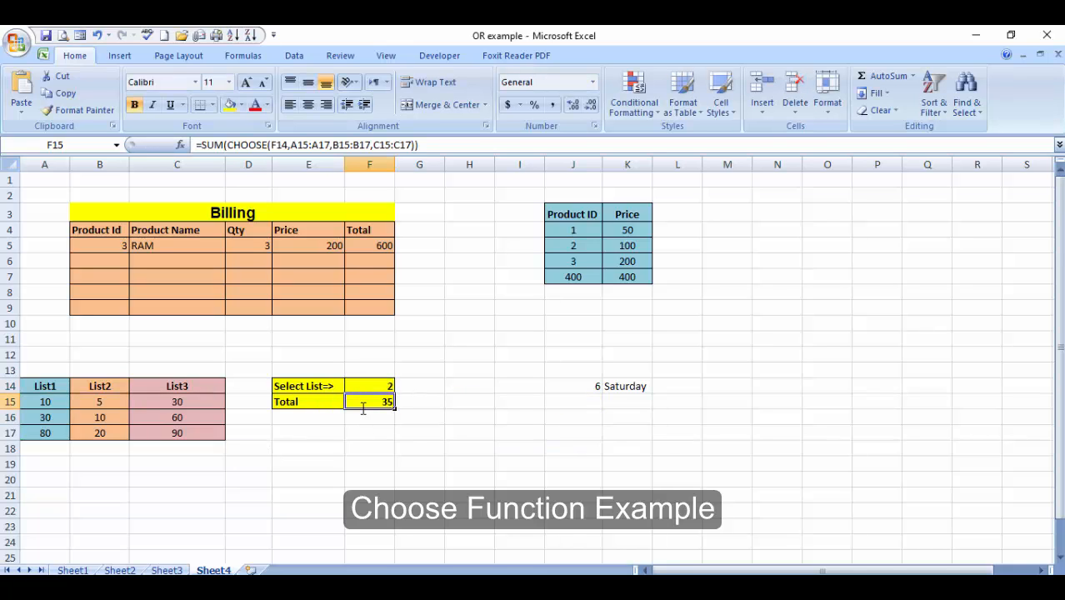
pyautogui.click(112, 399)
pyautogui.hotkey('shift', 'Down')
pyautogui.hotkey('shift', 'Down')
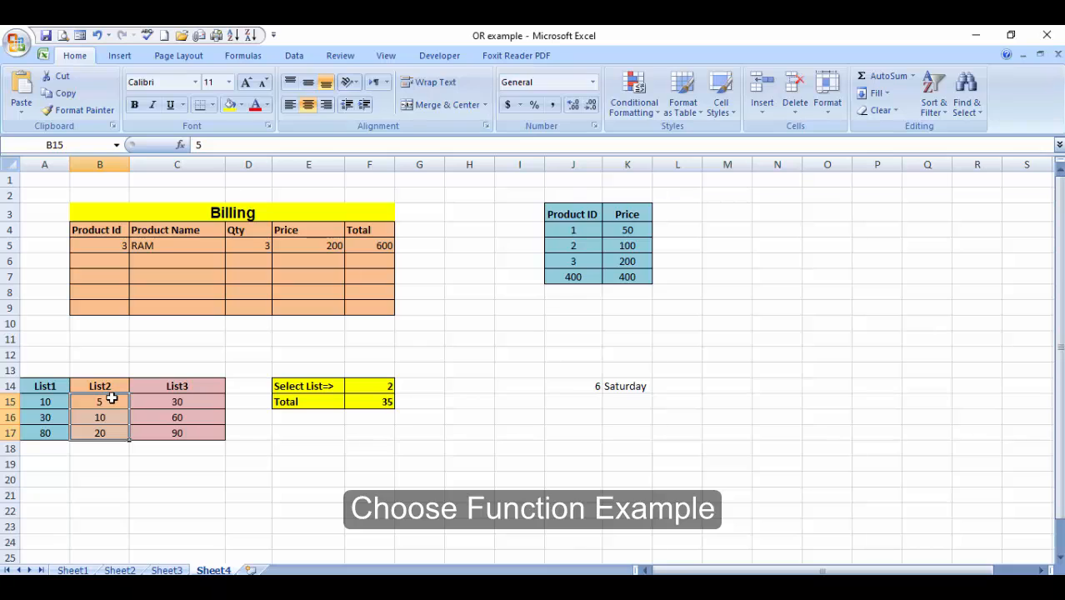
# Test the Select List cell F14 with 1 for List1, and finally set it to 3 for List3.
pyautogui.click(376, 385)
pyautogui.write('1')
pyautogui.press('Return')
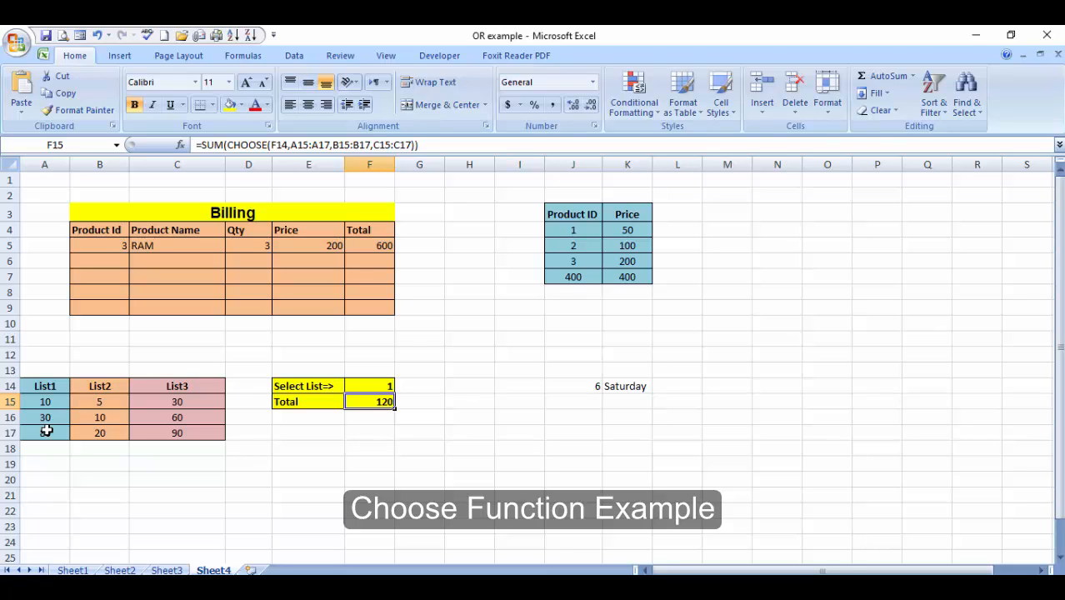
pyautogui.click(370, 384)
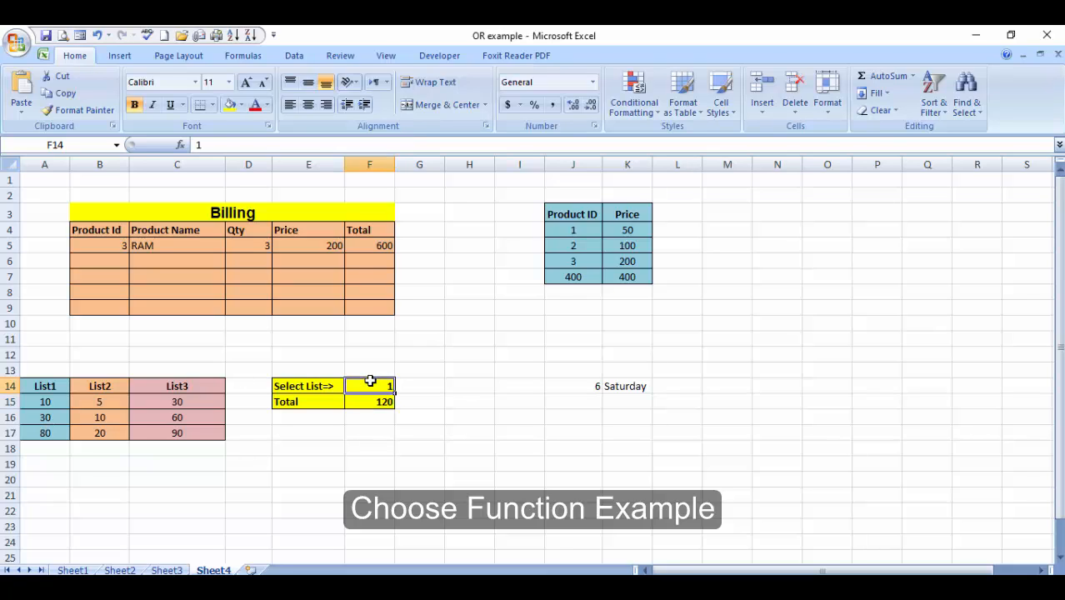
pyautogui.write('3')
pyautogui.press('Return')
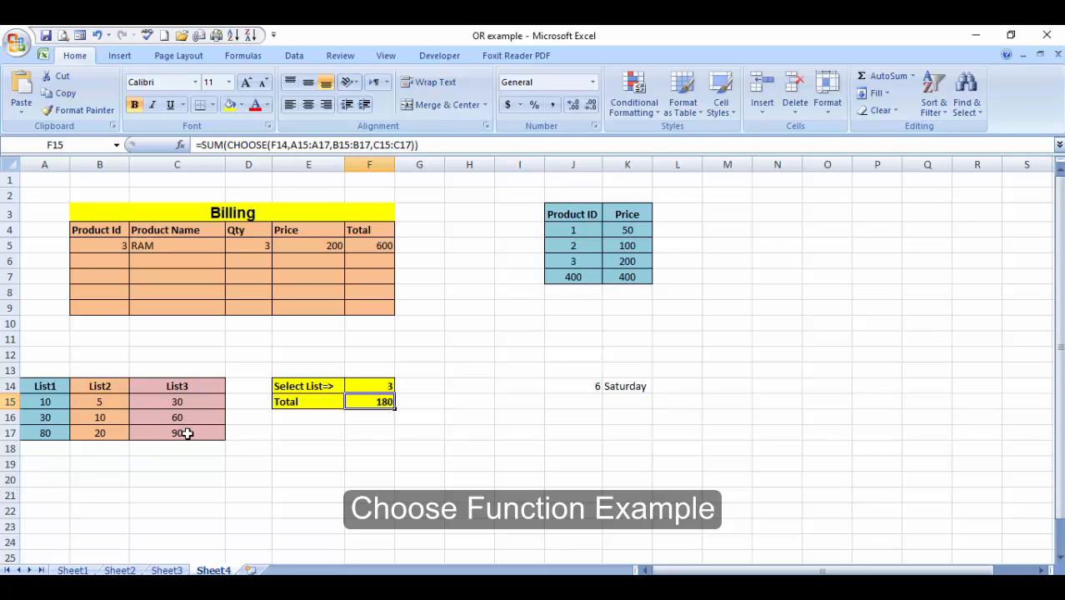
# Go to the Billing table and look over the cells of its first product row.
pyautogui.press('Up')
pyautogui.press('Up')
pyautogui.press('Up')
pyautogui.press('Up')
pyautogui.press('Up')
pyautogui.press('Up')
pyautogui.press('Up')
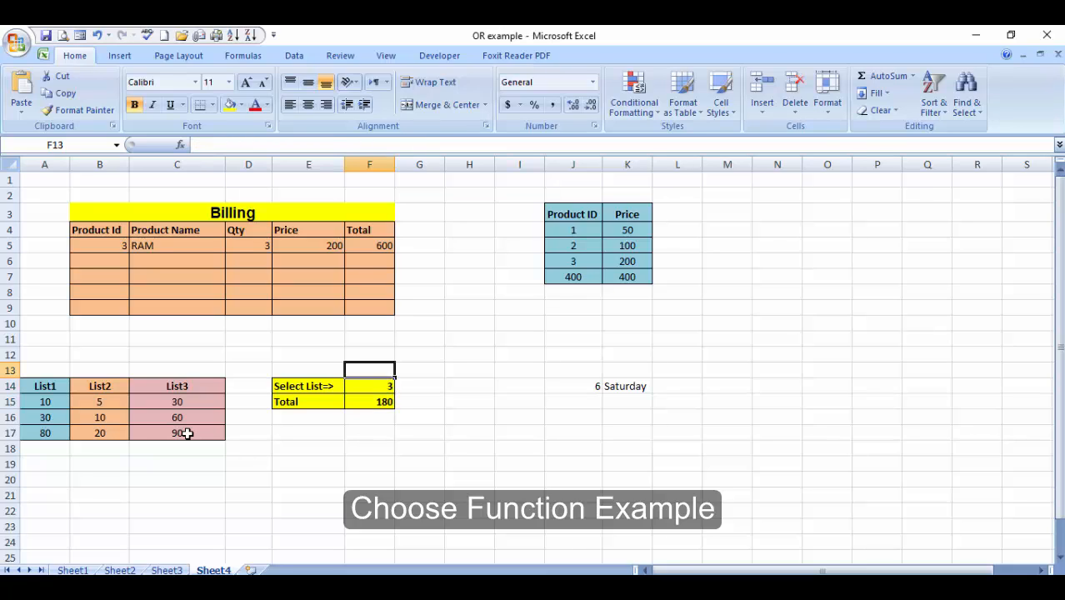
pyautogui.press('Up')
pyautogui.press('Up')
pyautogui.press('Up')
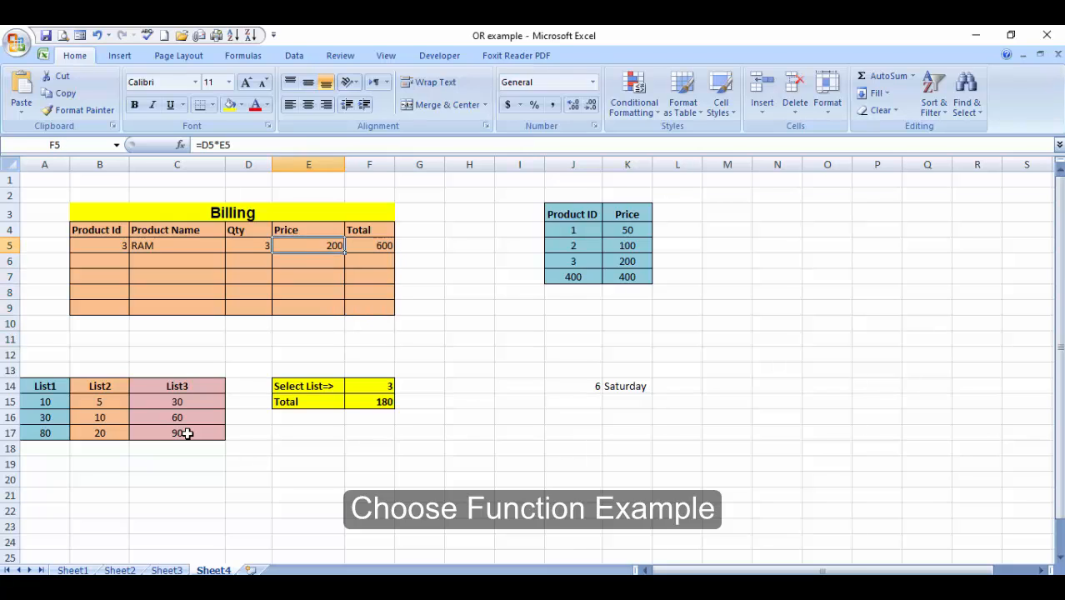
pyautogui.press('Left')
pyautogui.press('Left')
pyautogui.press('Left')
pyautogui.press('Left')
pyautogui.press('Down')
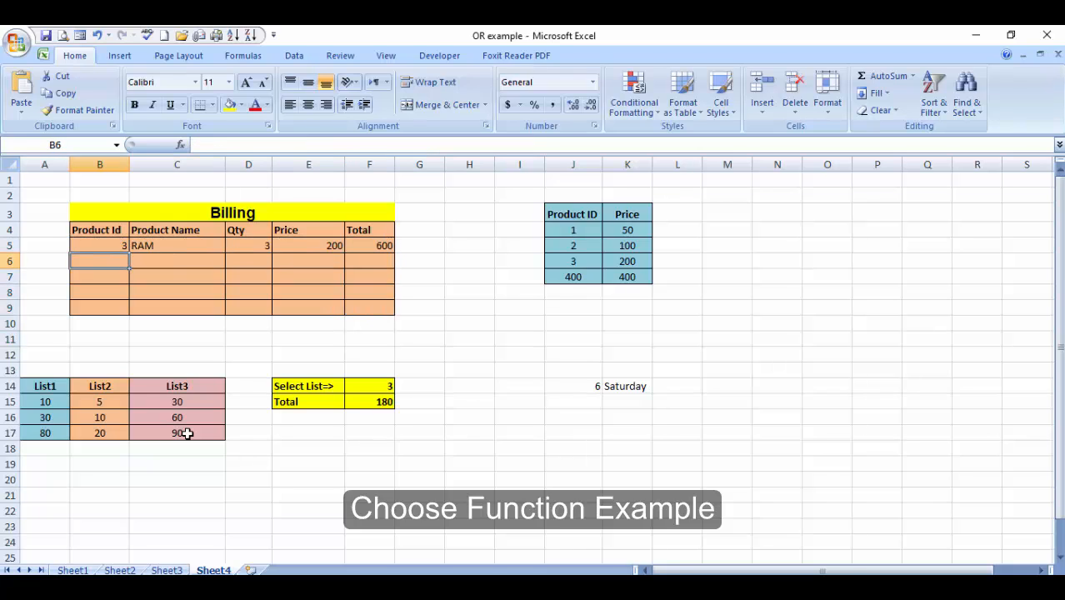
# Correct the last Product ID in the price table, cell J7, to 4.
pyautogui.click(581, 225)
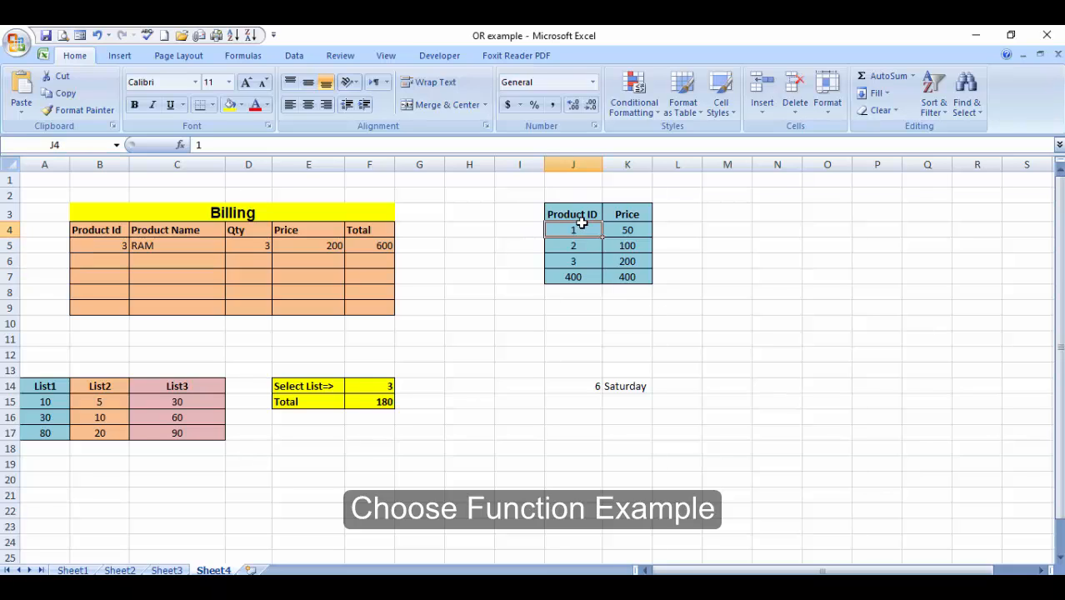
pyautogui.click(583, 275)
pyautogui.doubleClick(584, 273)
pyautogui.press('BackSpace')
pyautogui.press('BackSpace')
pyautogui.press('Return')
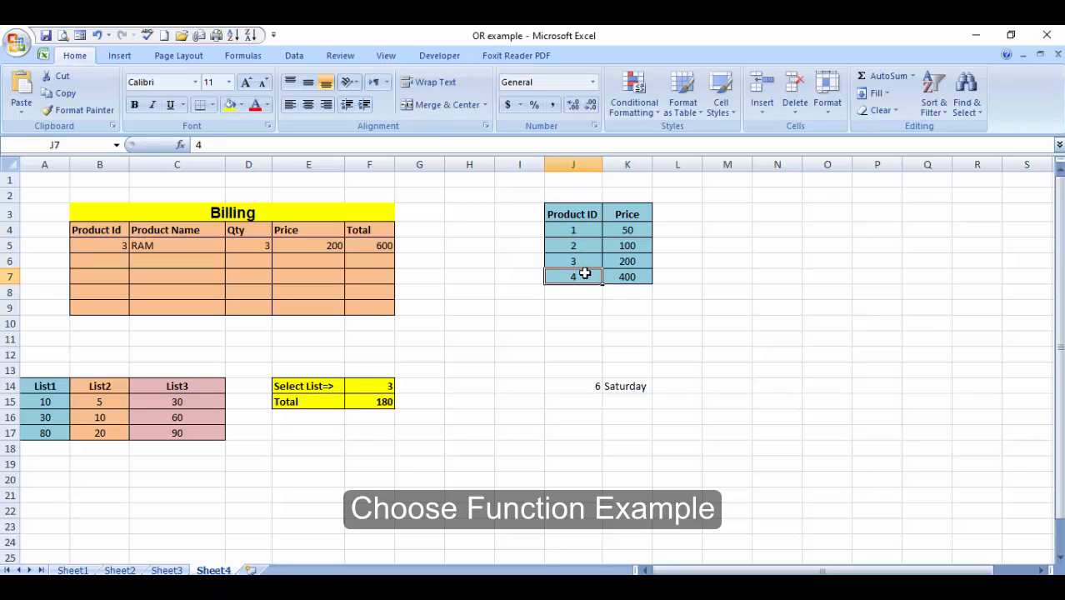
# Review the product IDs and prices, and examine the references of the CHOOSE formula in the Billing price cell E5.
pyautogui.press('Up')
pyautogui.press('Up')
pyautogui.press('Up')
pyautogui.press('Up')
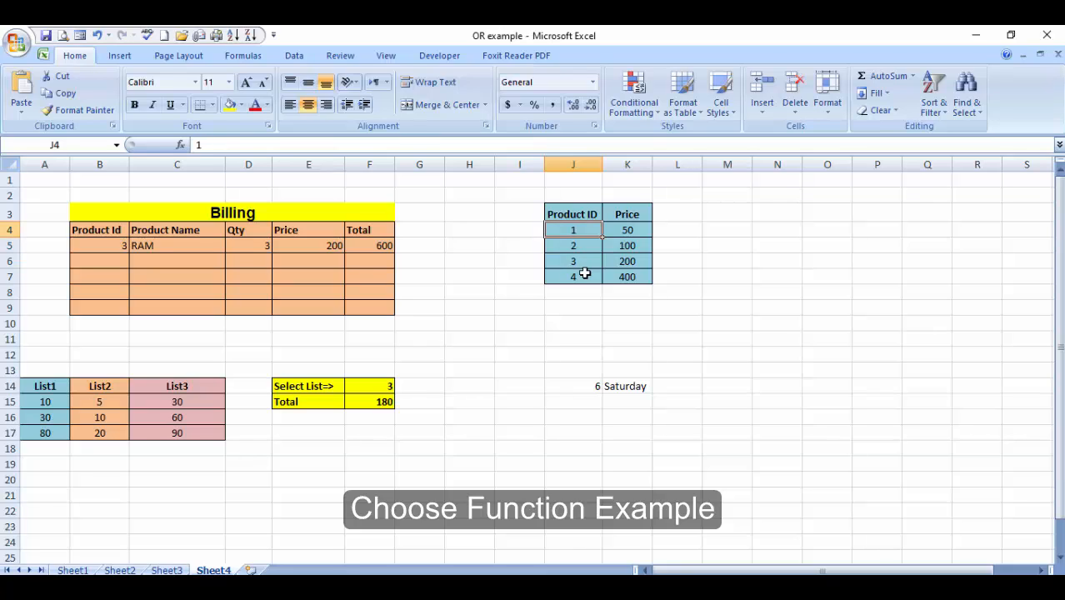
pyautogui.press('Right')
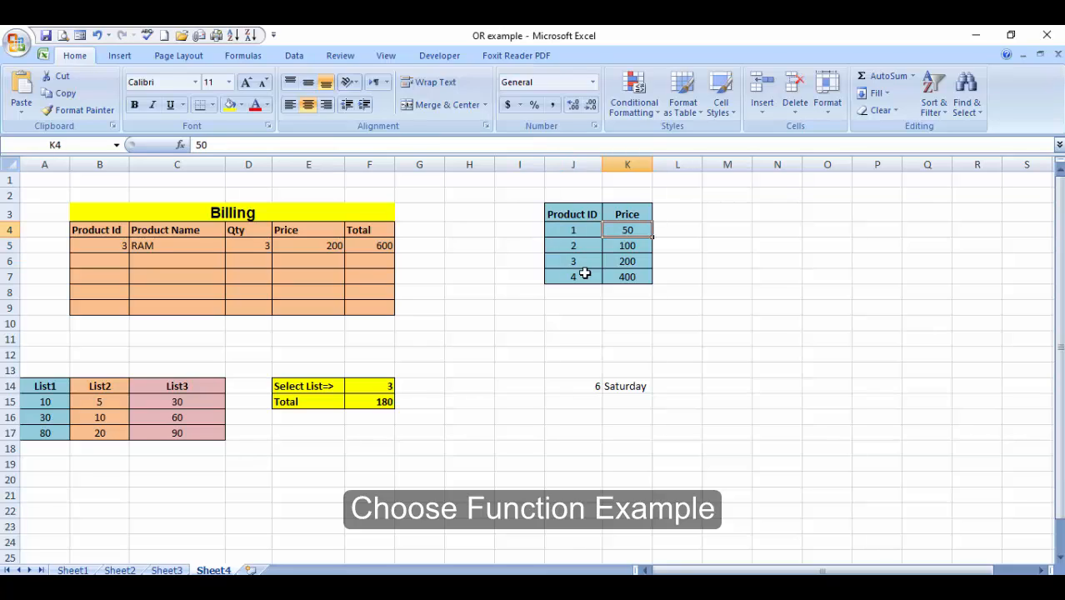
pyautogui.click(317, 248)
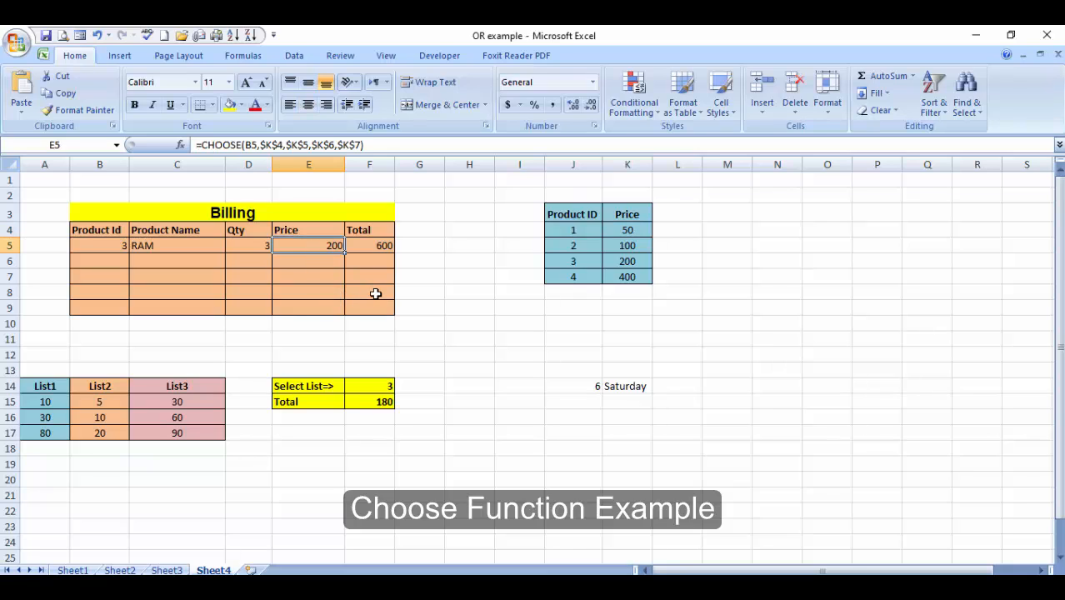
pyautogui.press('F2')
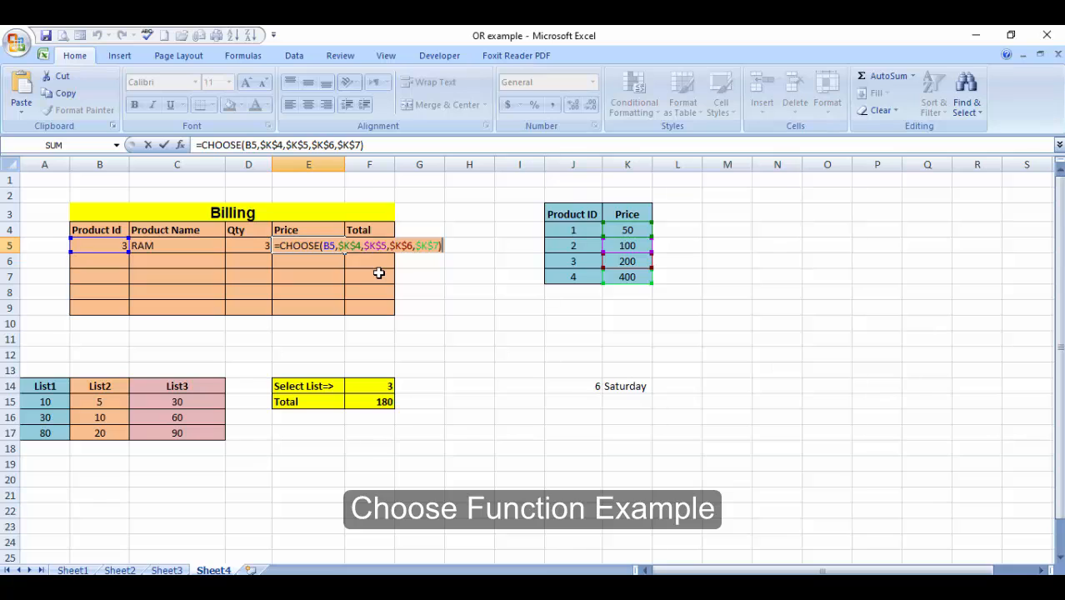
pyautogui.press('Return')
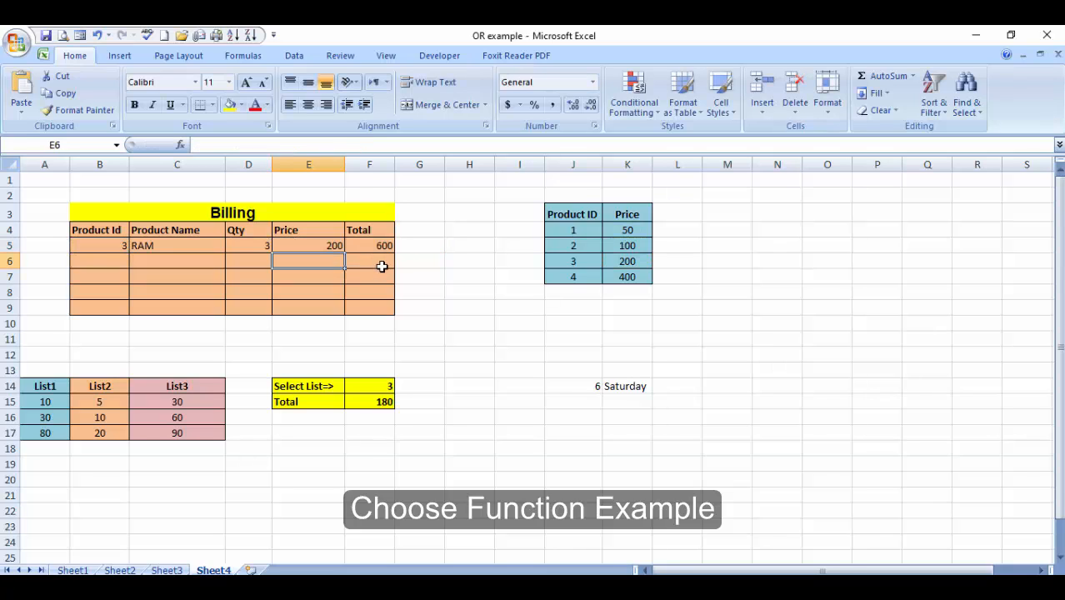
# Test the Billing price lookup by setting the Product Id in B5 to 1.
pyautogui.press('Up')
pyautogui.press('Left')
pyautogui.press('Left')
pyautogui.press('Left')
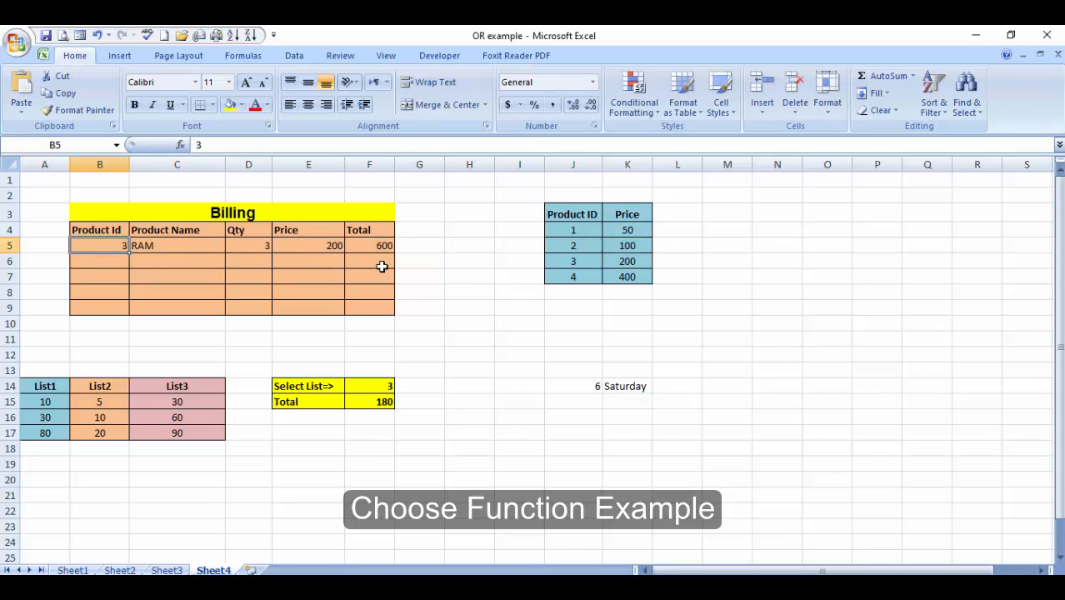
pyautogui.write('1')
pyautogui.press('Return')
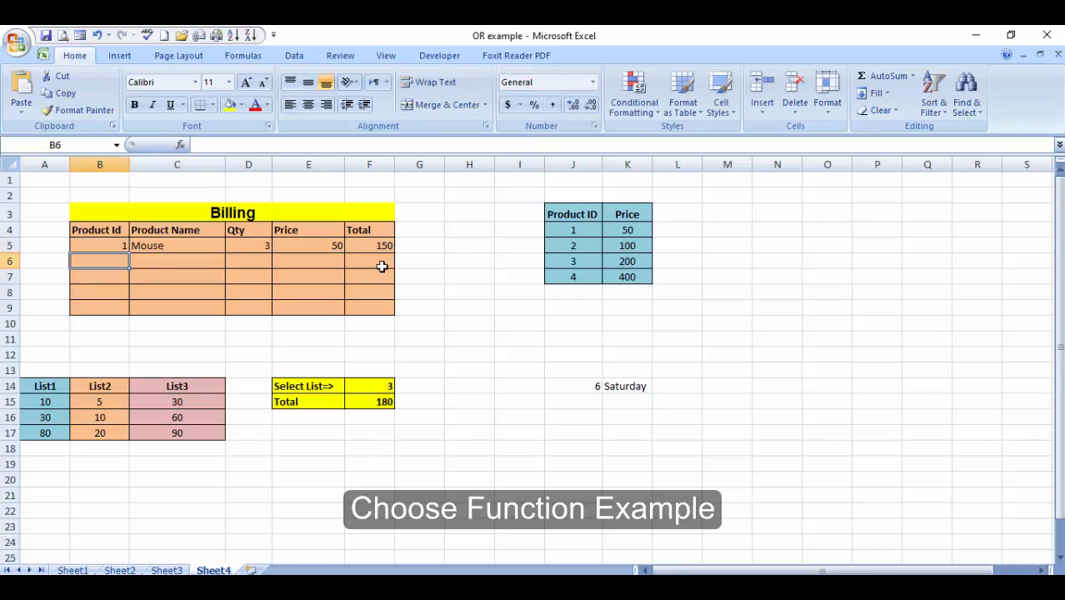
# Check the price formula in E5, and set the Product Id in B5 to 4.
pyautogui.click(310, 241)
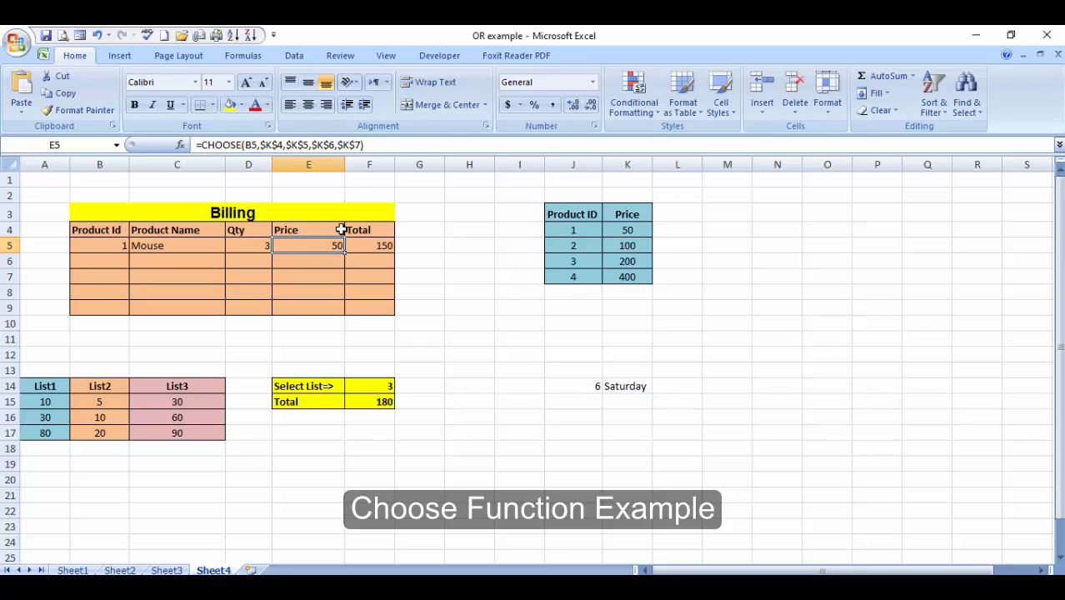
pyautogui.press('Left')
pyautogui.press('Left')
pyautogui.press('Left')
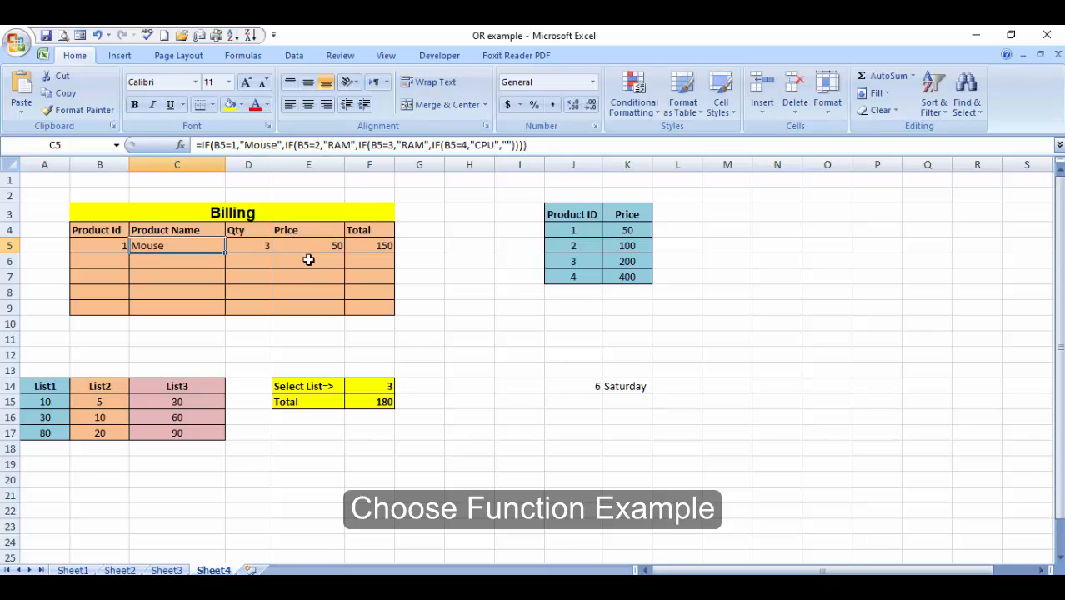
pyautogui.write('4')
pyautogui.press('Return')
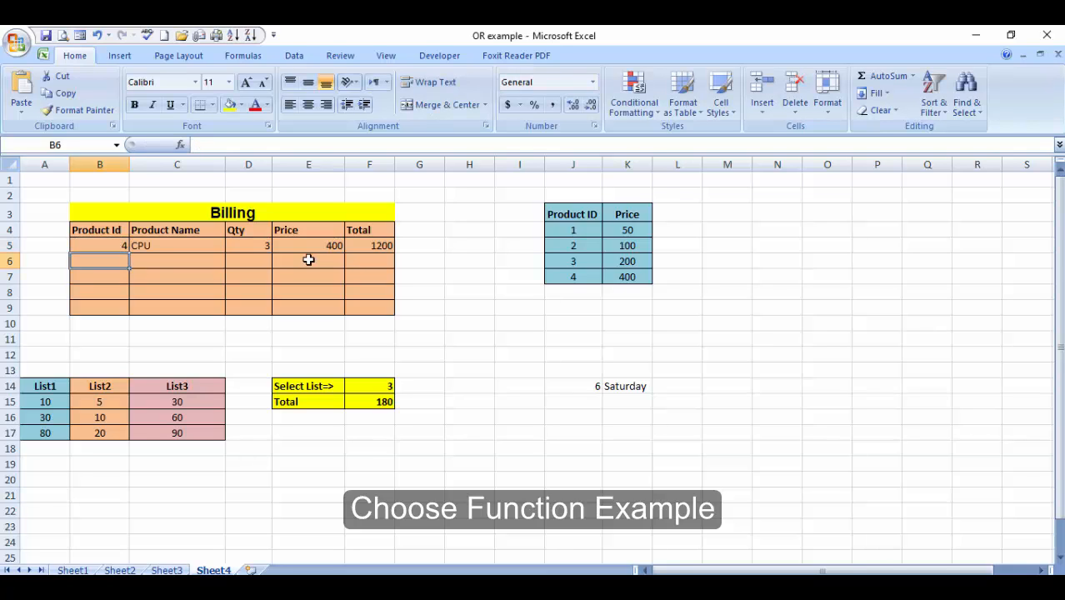
# Inspect the CHOOSE price formula in cell E5 of the Billing table.
pyautogui.click(330, 241)
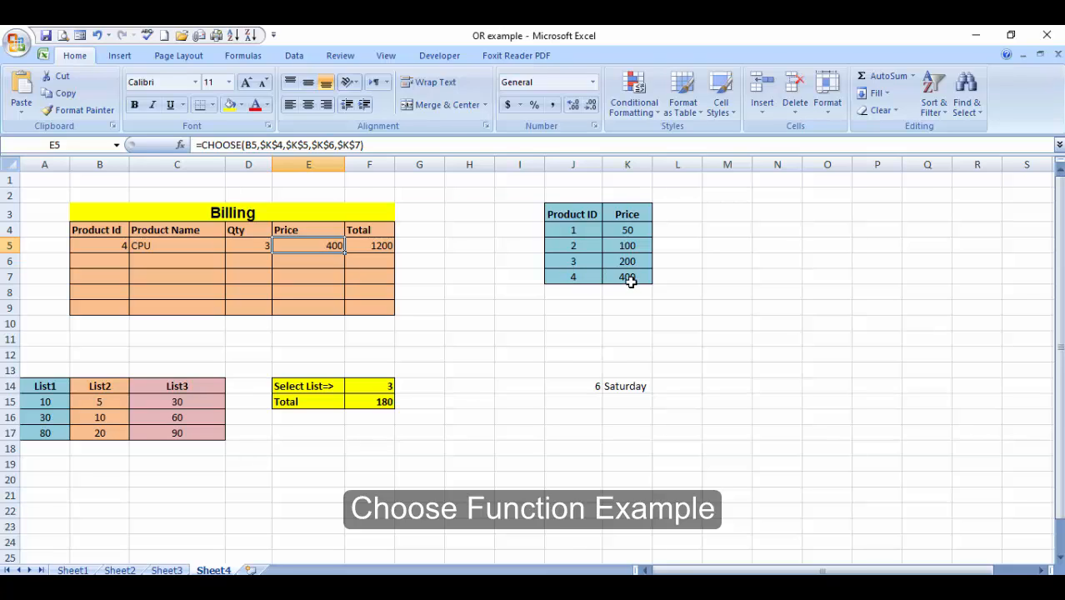
pyautogui.press('Left')
pyautogui.press('Right')
pyautogui.press('F2')
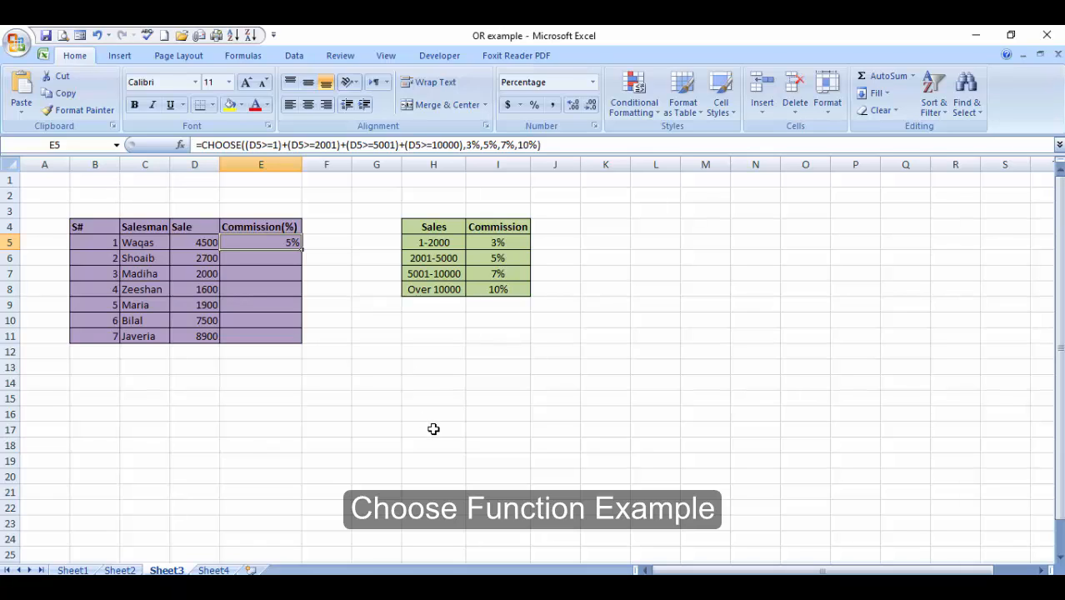
# On Sheet3, examine the commission formula in E5, and go through each sales range and its commission rate in H5:I8.
pyautogui.press('F2')
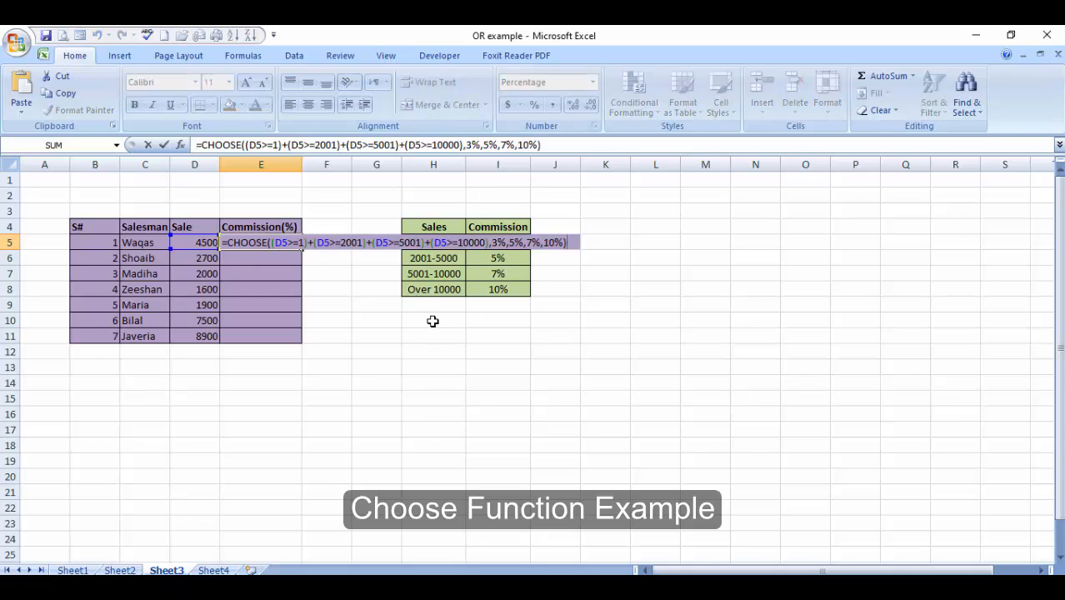
pyautogui.press('Return')
pyautogui.press('Right')
pyautogui.press('Right')
pyautogui.press('Right')
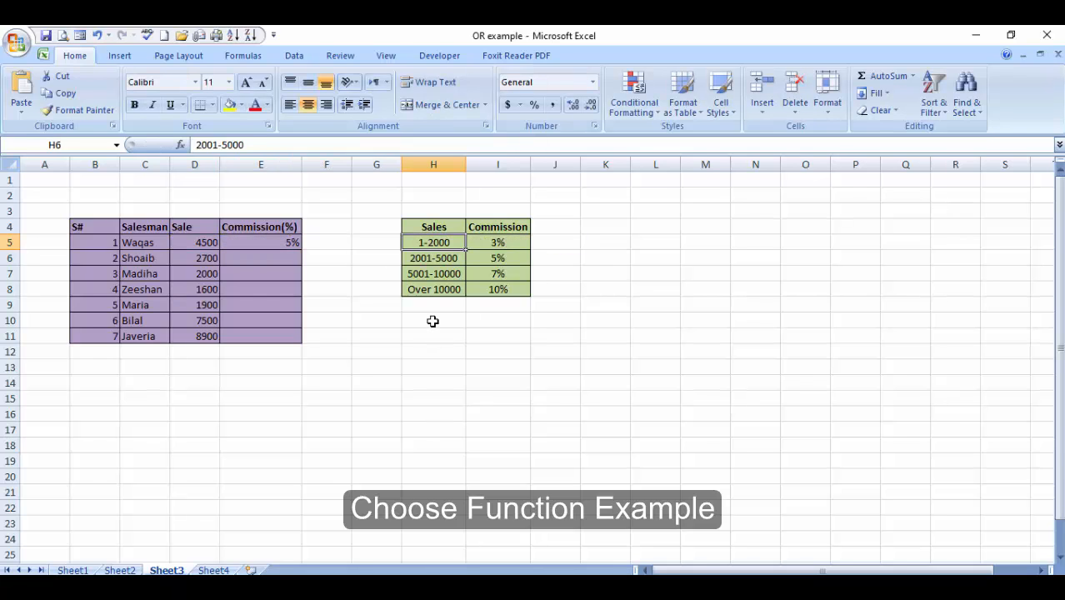
pyautogui.press('Up')
pyautogui.press('Right')
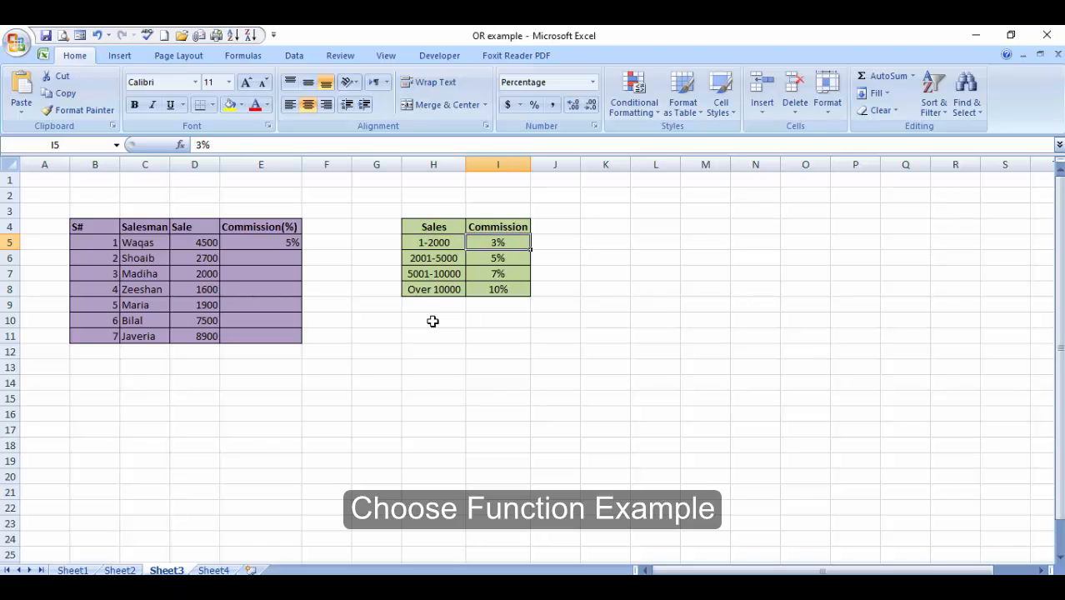
pyautogui.press('Down')
pyautogui.press('Left')
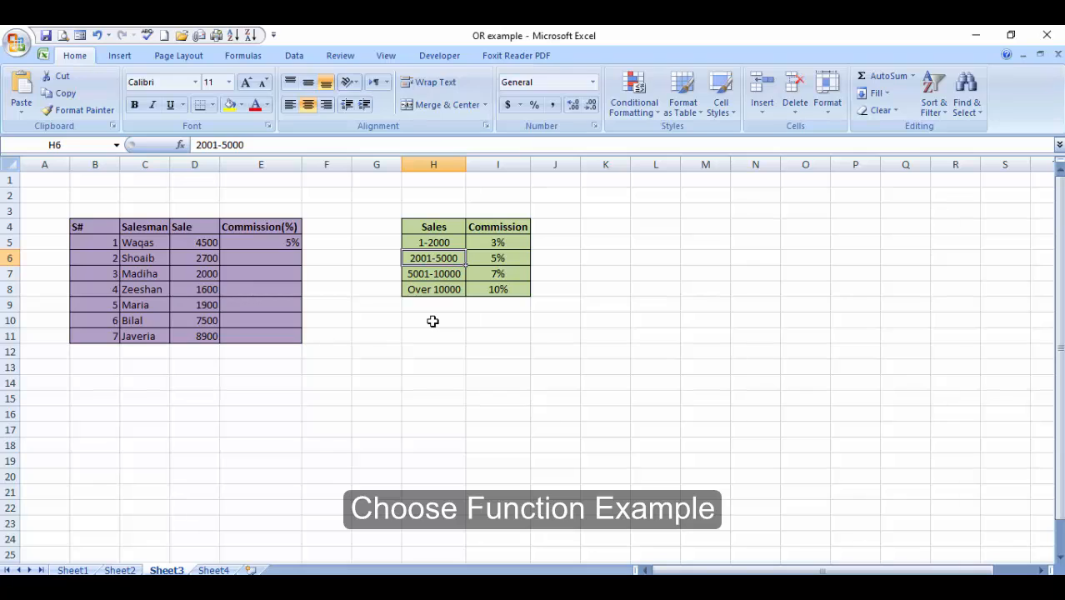
pyautogui.press('Right')
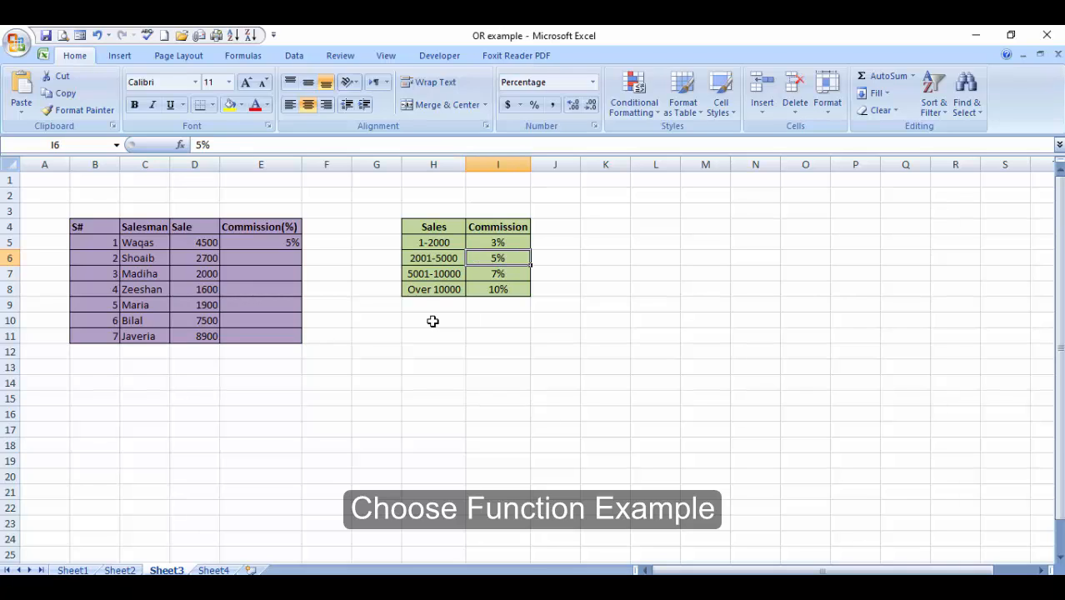
pyautogui.press('Down')
pyautogui.press('Left')
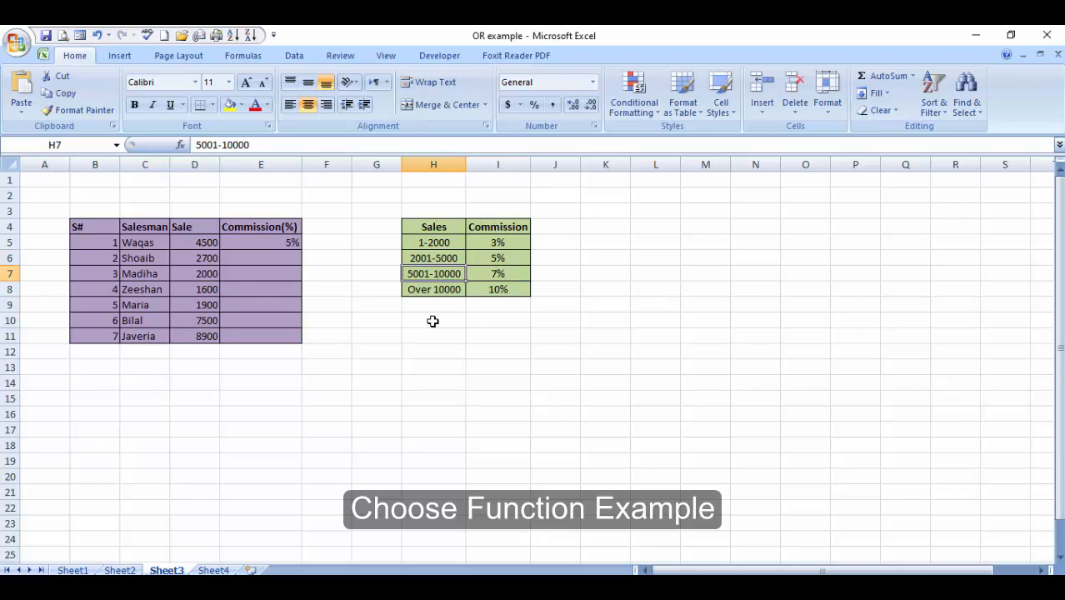
pyautogui.press('Right')
pyautogui.press('Down')
pyautogui.press('Left')
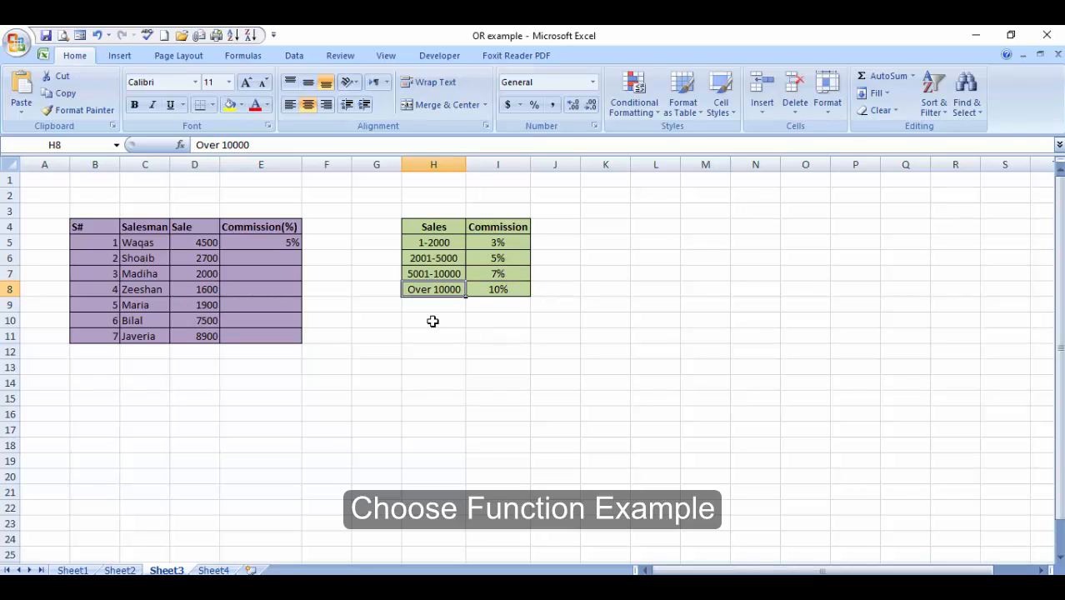
pyautogui.press('Right')
# Study the sales conditions and commission values inside the CHOOSE formula in E5.
pyautogui.press('Left')
pyautogui.press('Up')
pyautogui.press('Up')
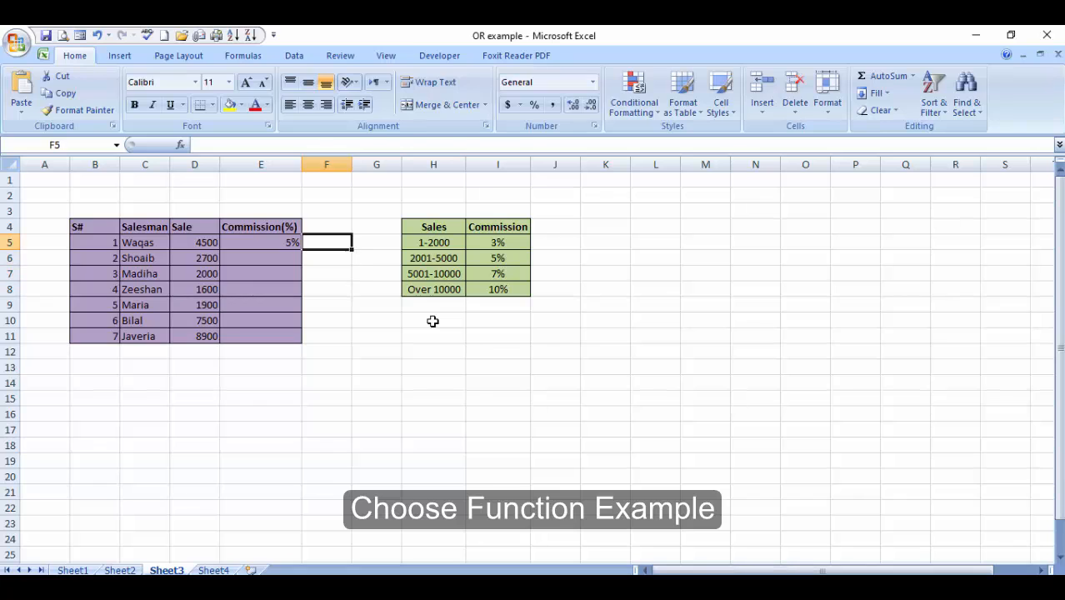
pyautogui.press('Left')
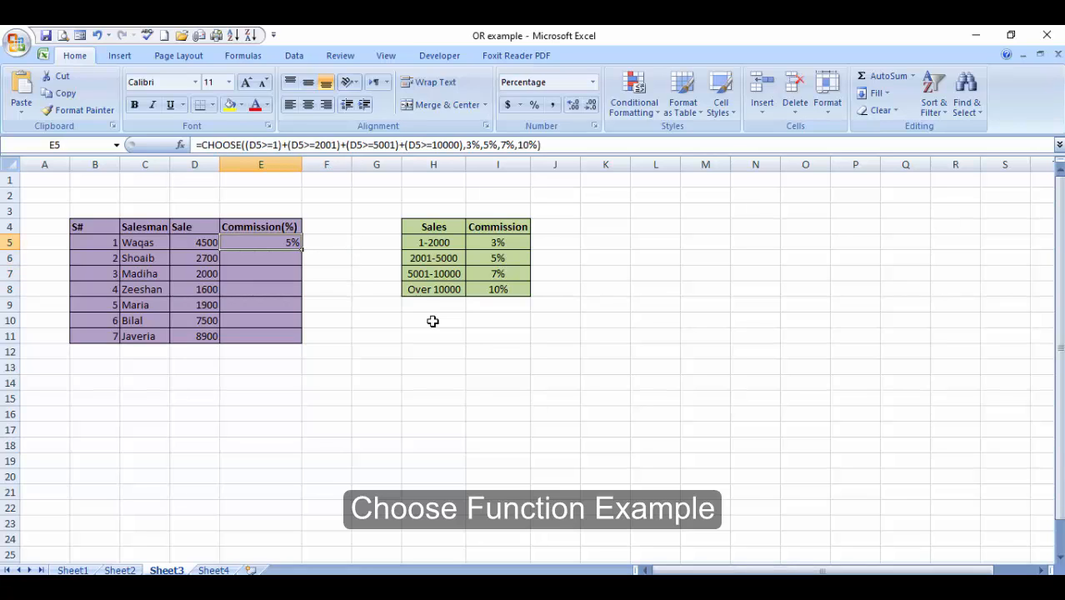
pyautogui.press('F2')
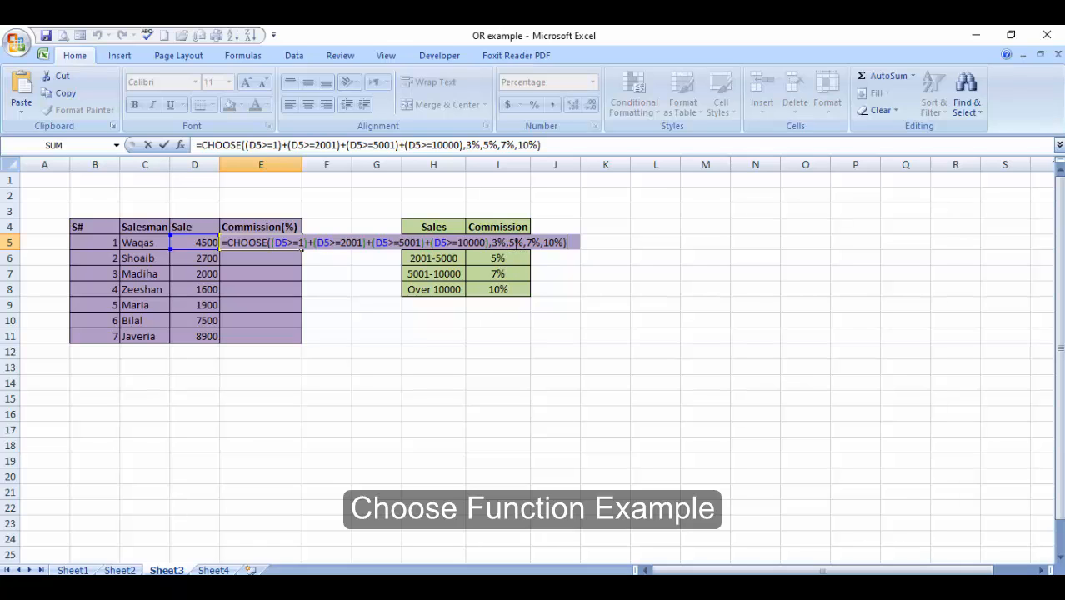
pyautogui.press('Return')
# Test the commission formula by setting the first salesman's Sale in D5 to 7500.
pyautogui.press('Up')
pyautogui.press('Left')
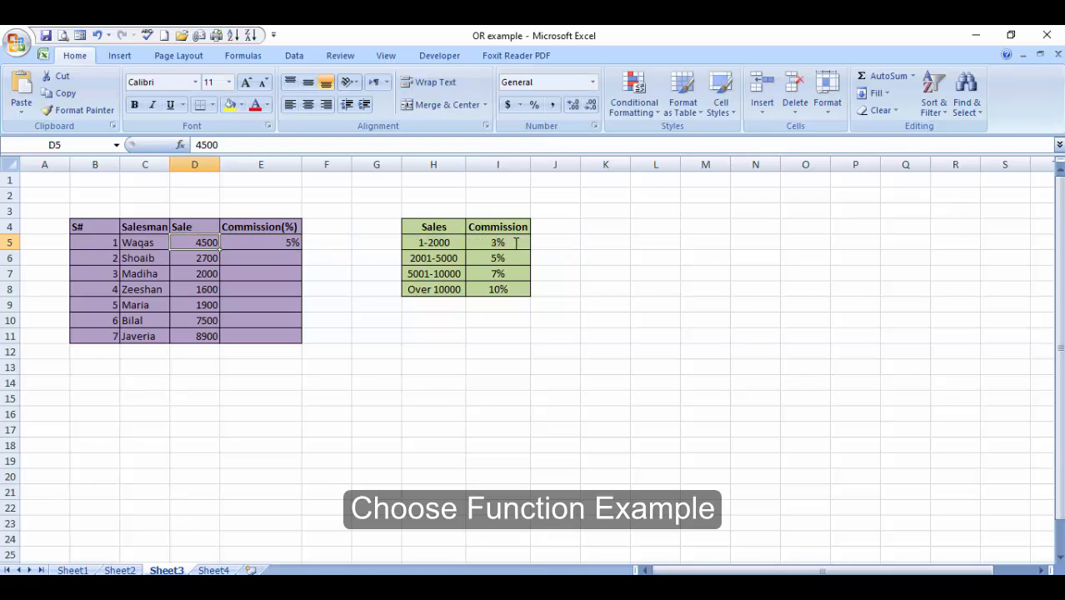
pyautogui.write('750')
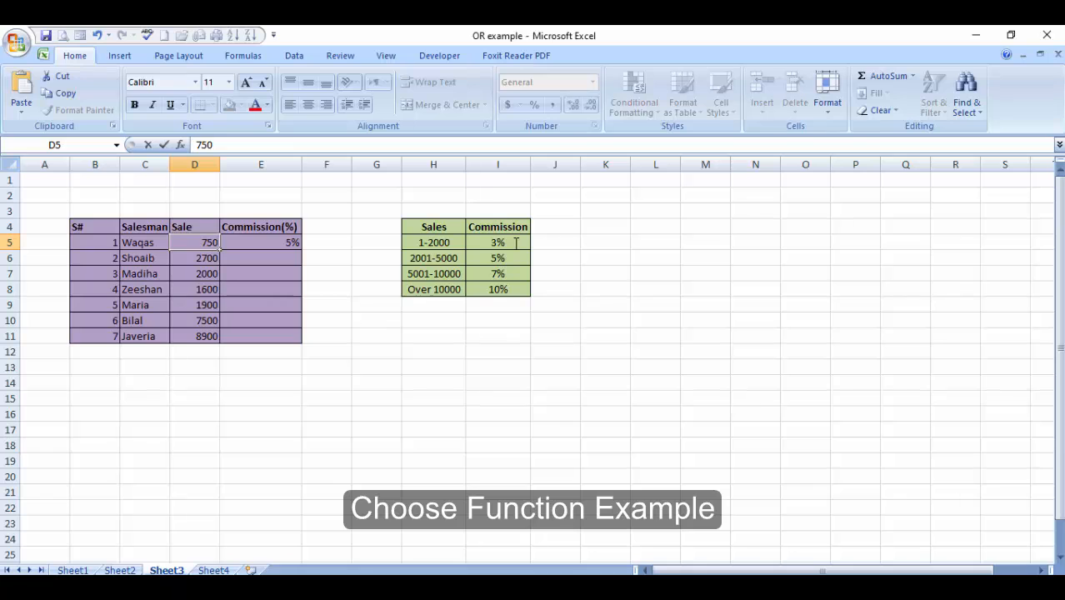
pyautogui.write('0')
pyautogui.press('Return')
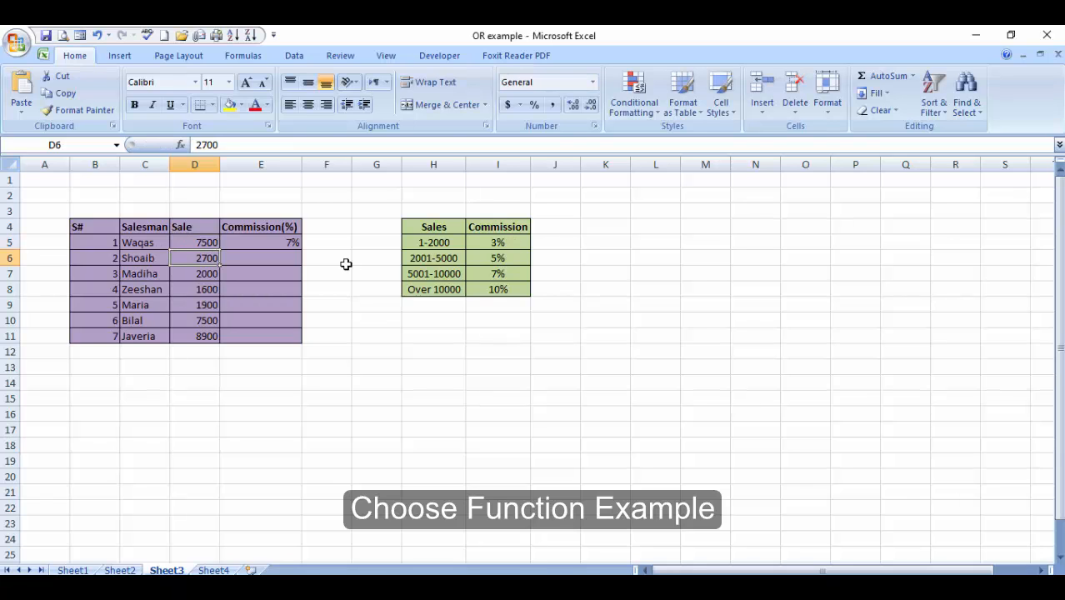
# Examine the summed D5 conditions that form the index_num argument of the CHOOSE formula in E5, leaving the formula as it is.
pyautogui.click(285, 242)
pyautogui.press('F2')
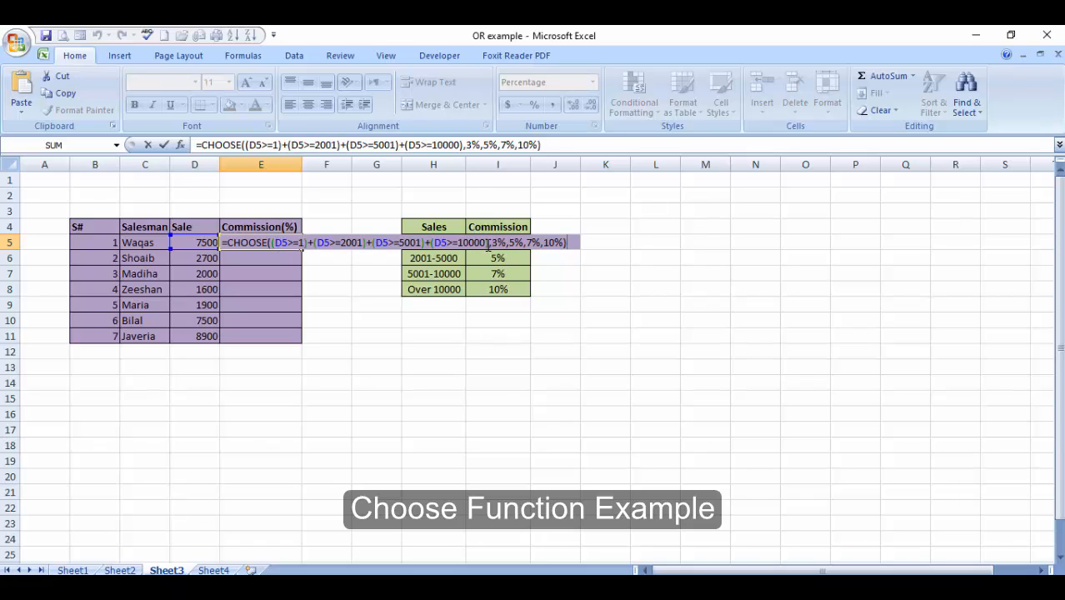
pyautogui.moveTo(489, 243); pyautogui.dragTo(277, 242)
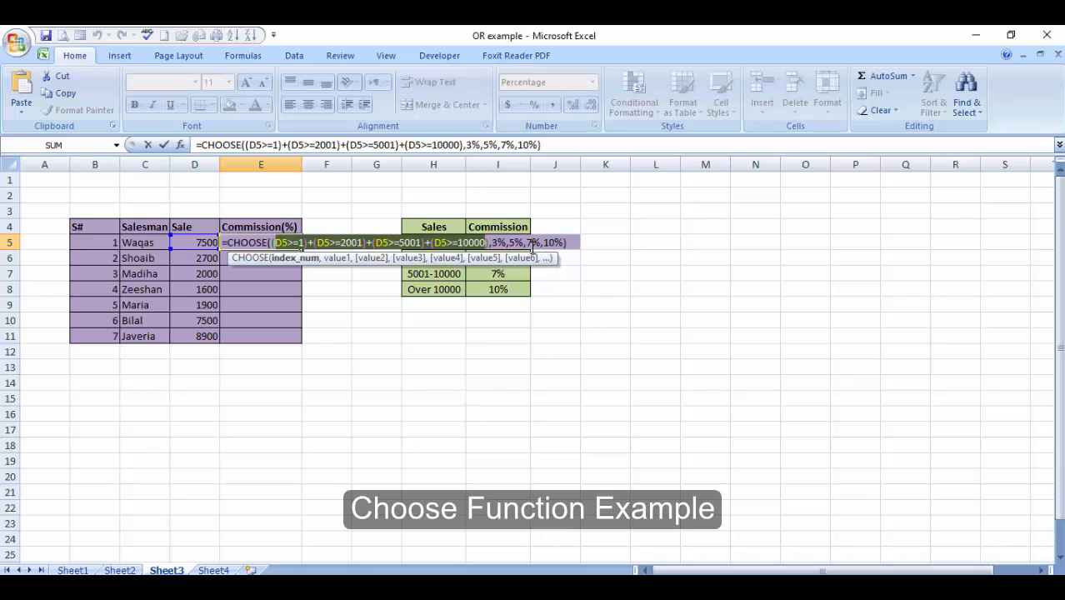
pyautogui.press('Return')
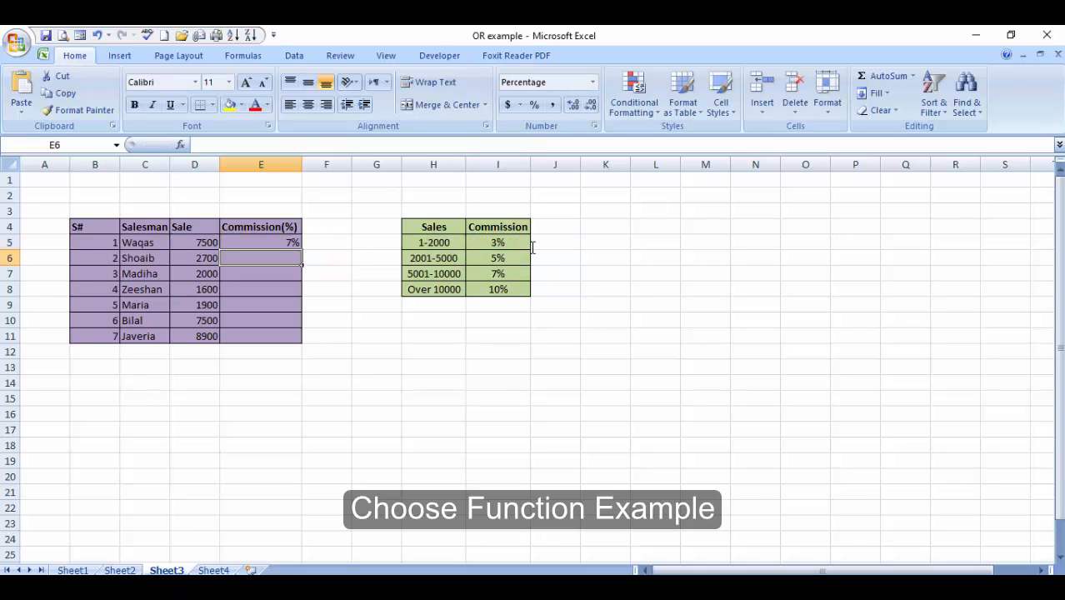
pyautogui.press('Up')
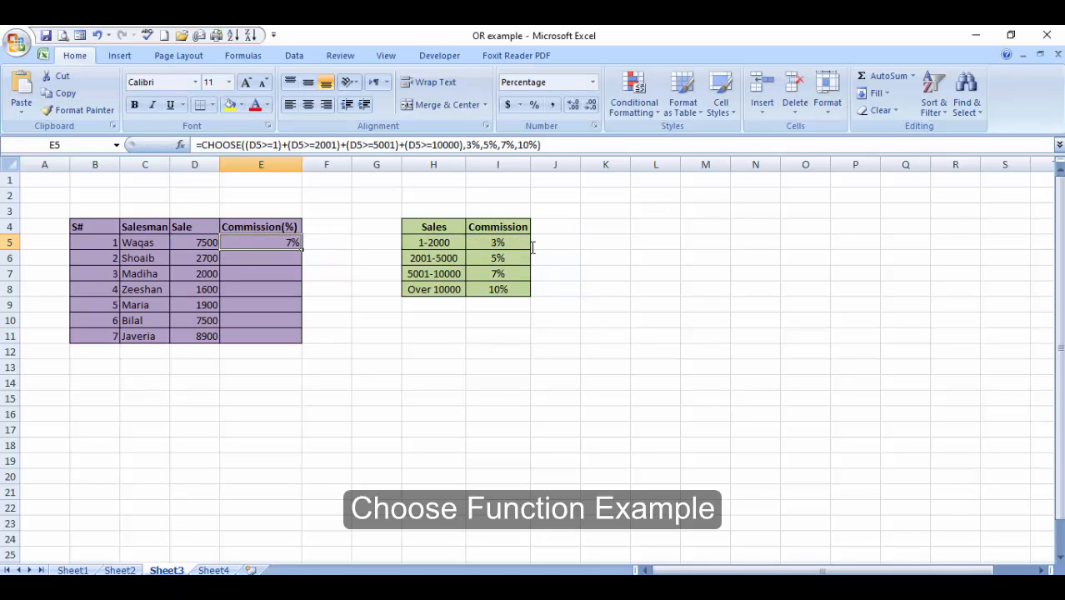